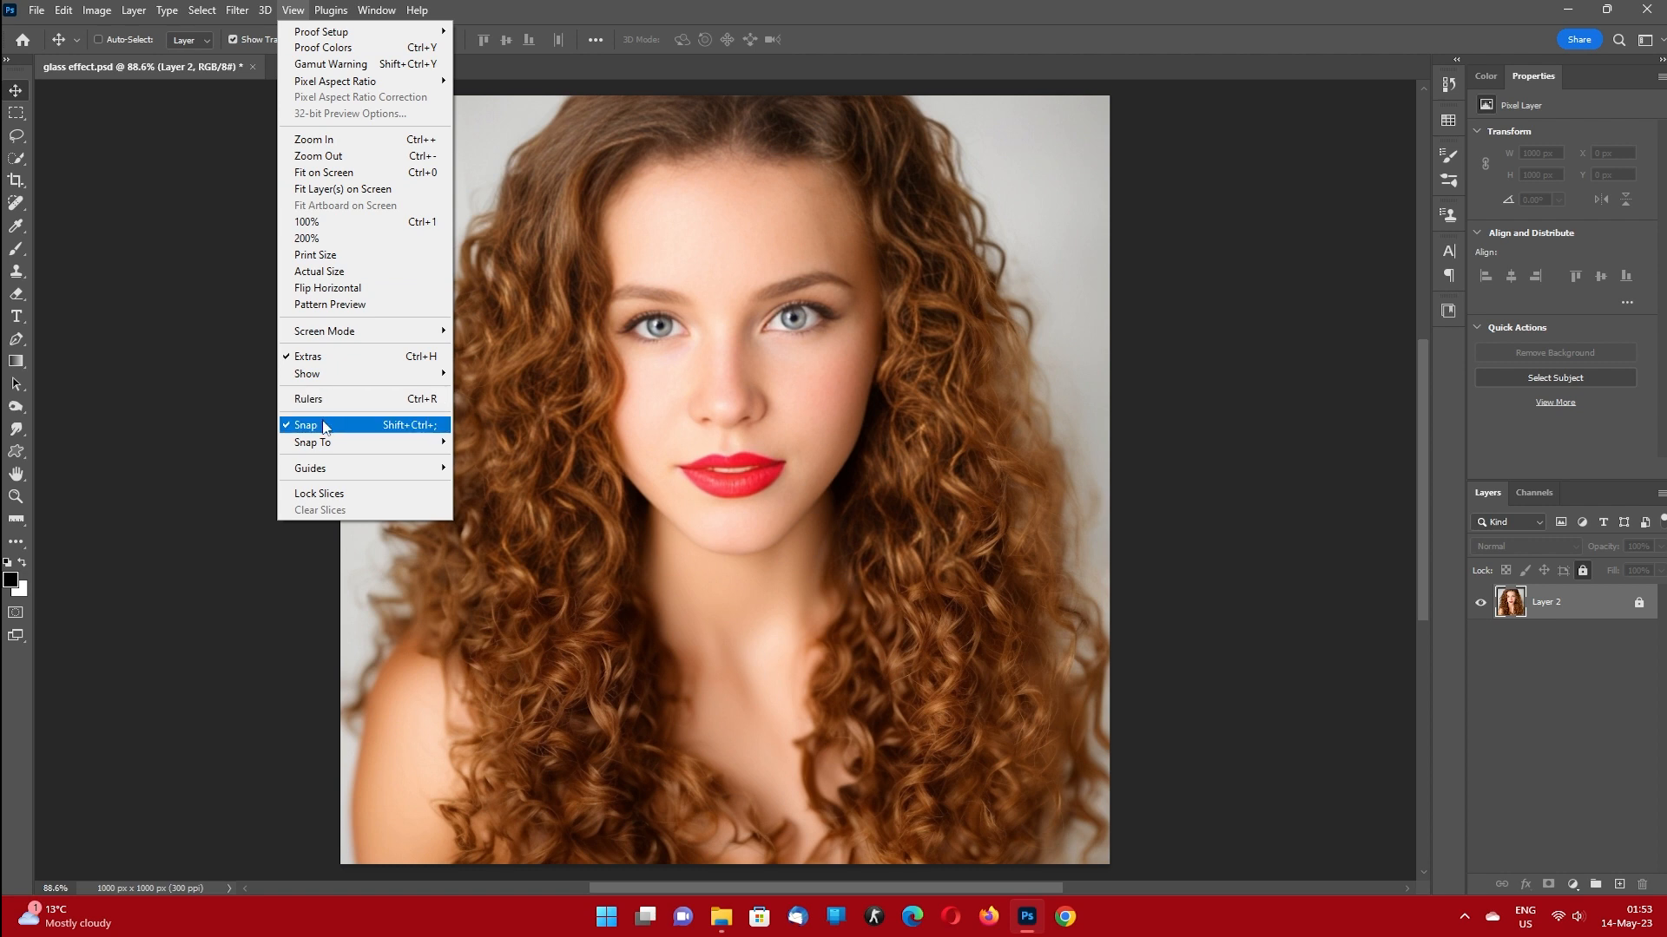
# Show the rulers and place a vertical guide at the horizontal centre of the portrait, at 500 px.
pyautogui.click(153, 419)
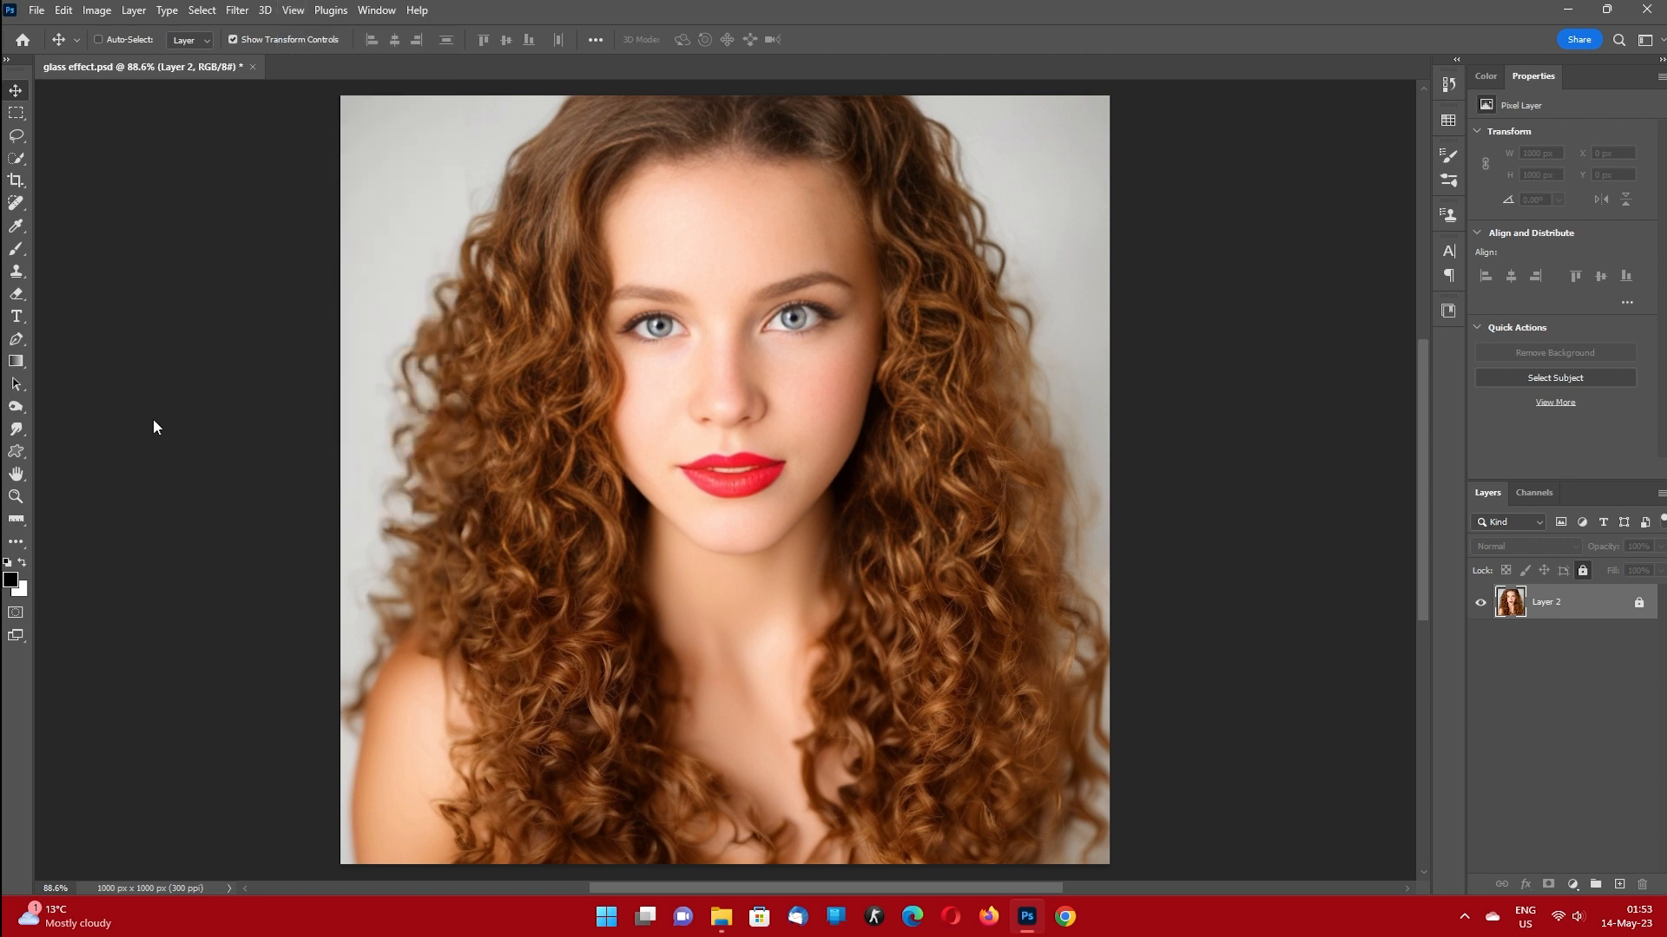
pyautogui.click(279, 39)
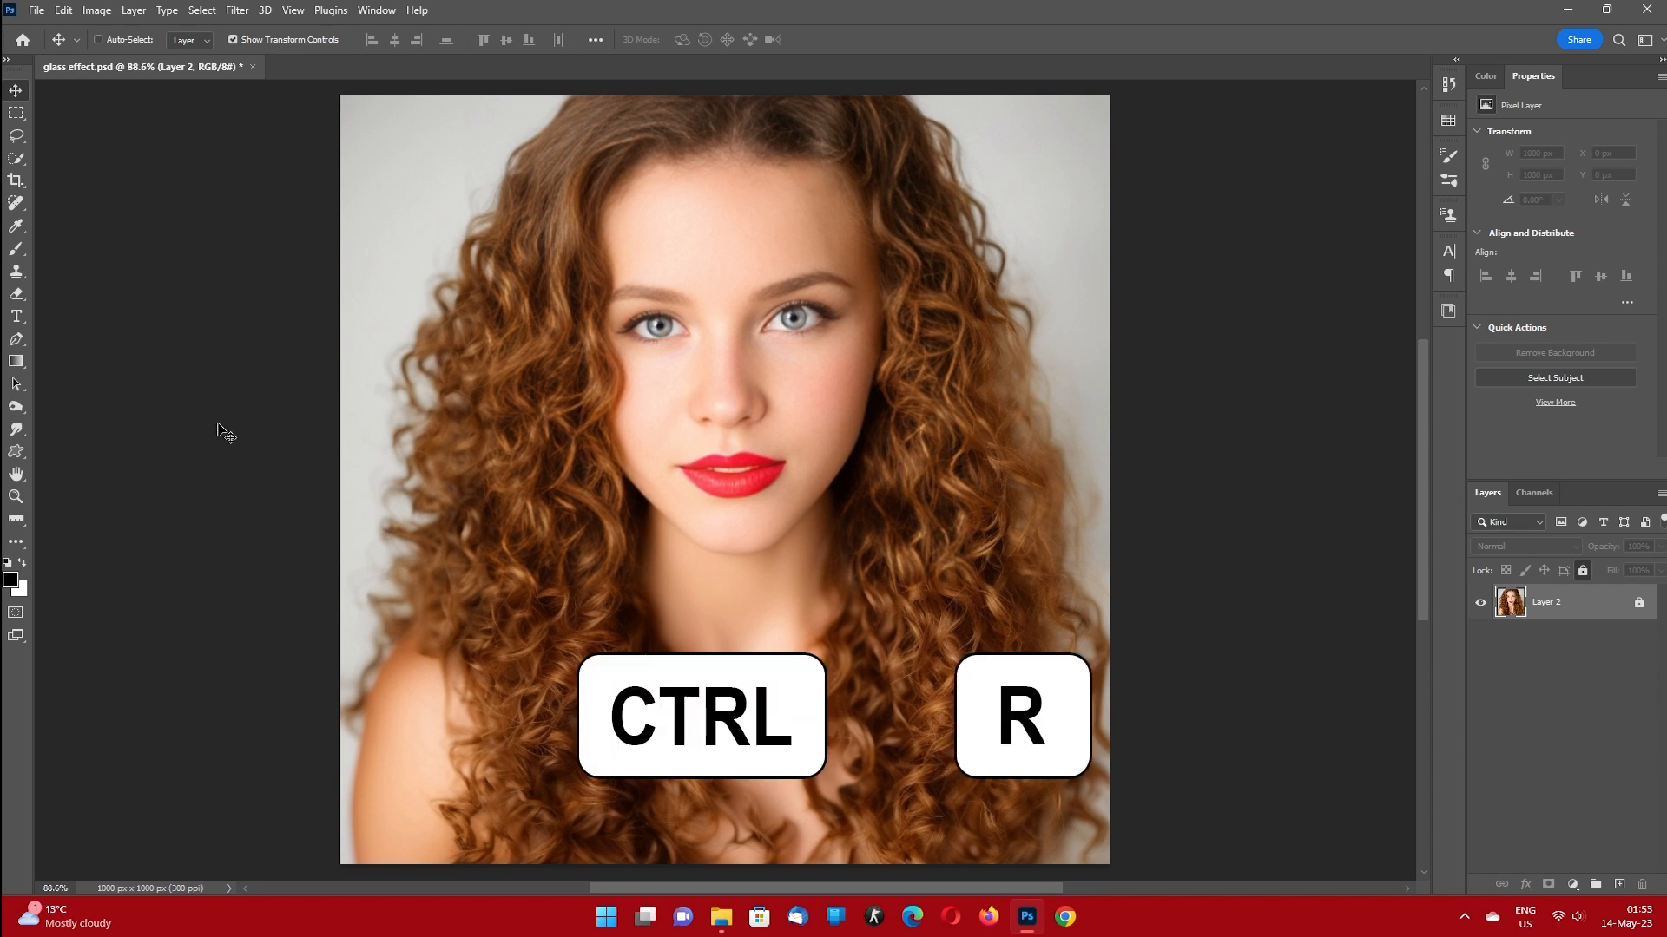
pyautogui.hotkey('ctrl', 'r')
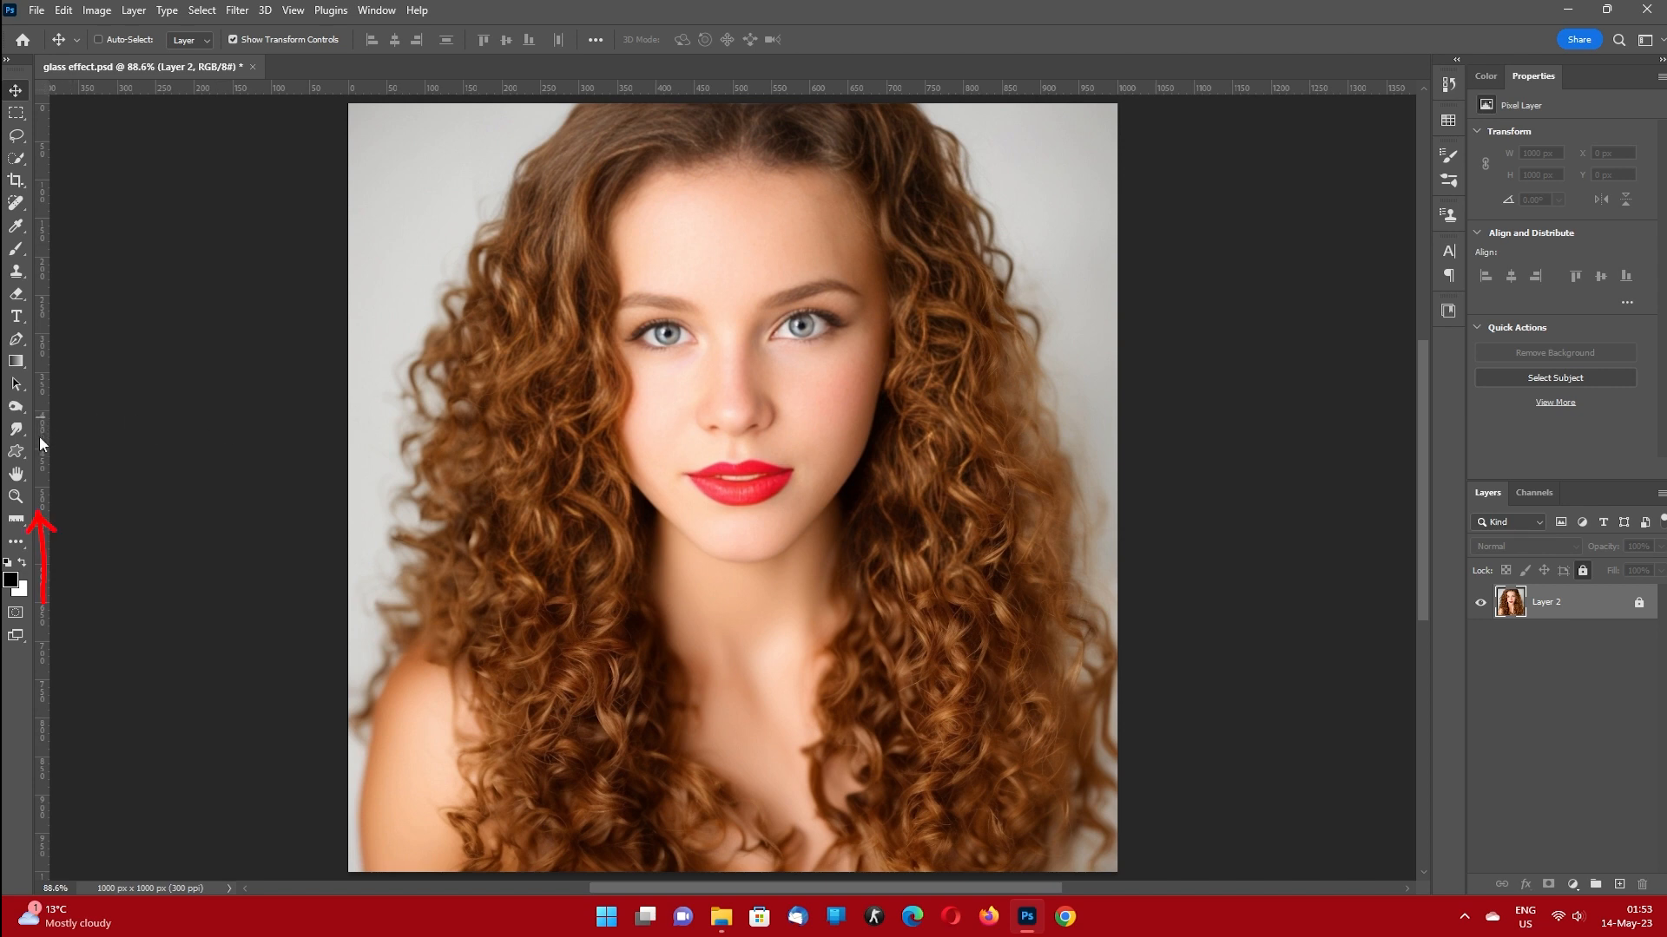
pyautogui.moveTo(39, 436); pyautogui.dragTo(735, 362)
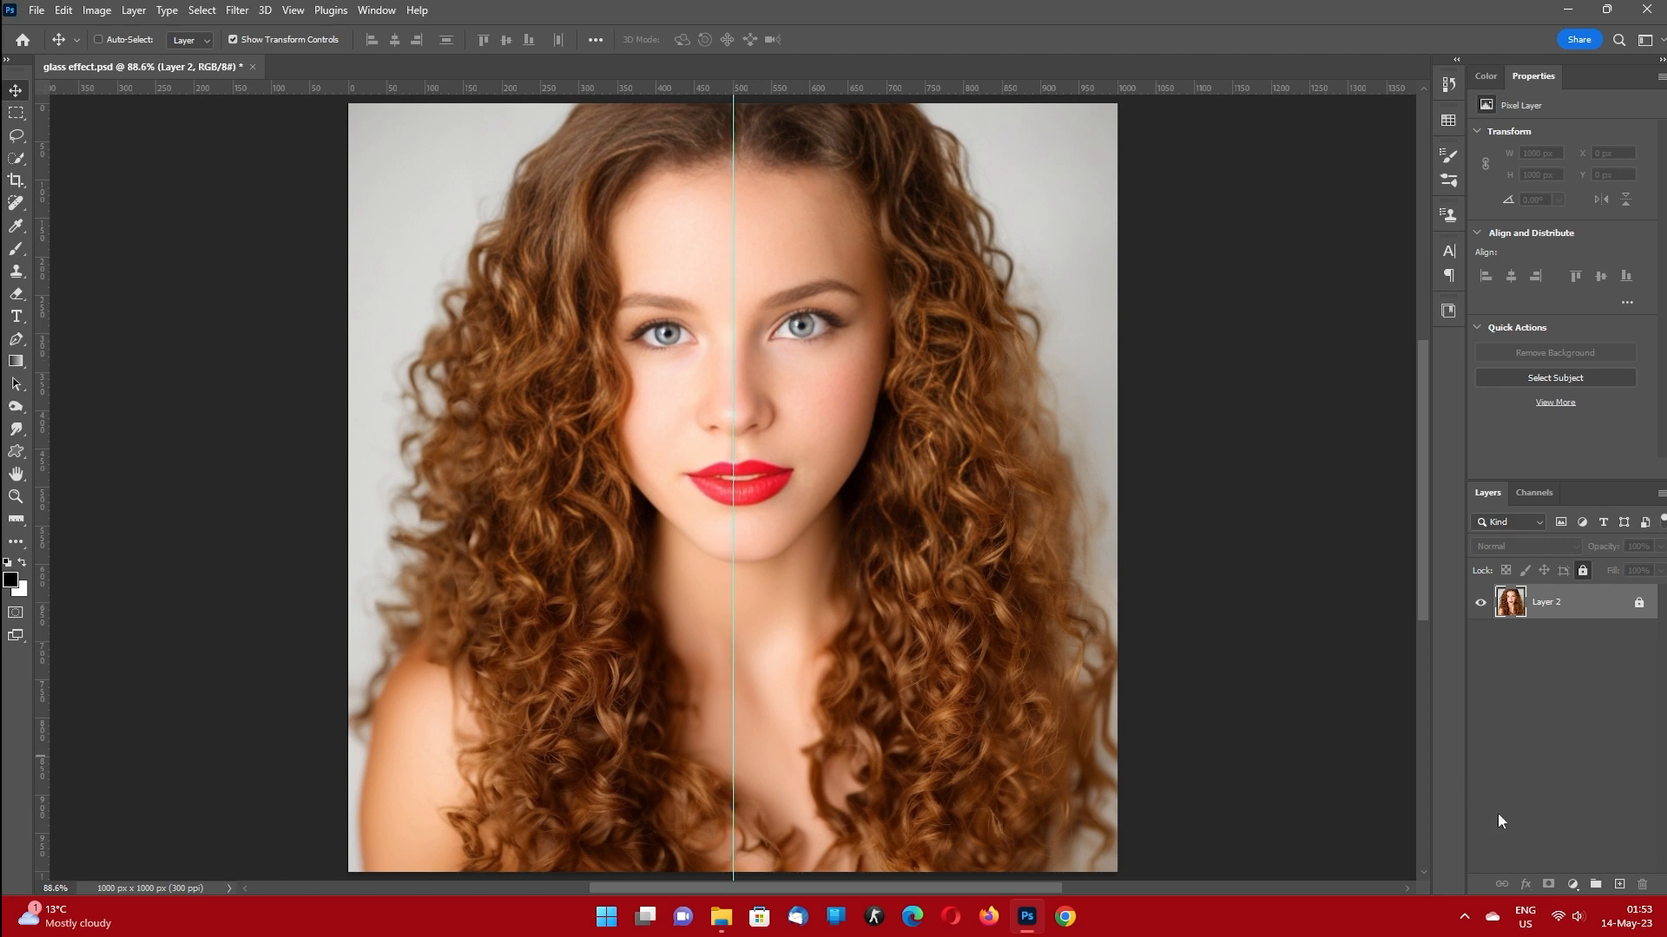
# On a new layer, draw a straight horizontal linear gradient from black to white across the full canvas, using the Basics black-and-white preset.
pyautogui.click(1618, 887)
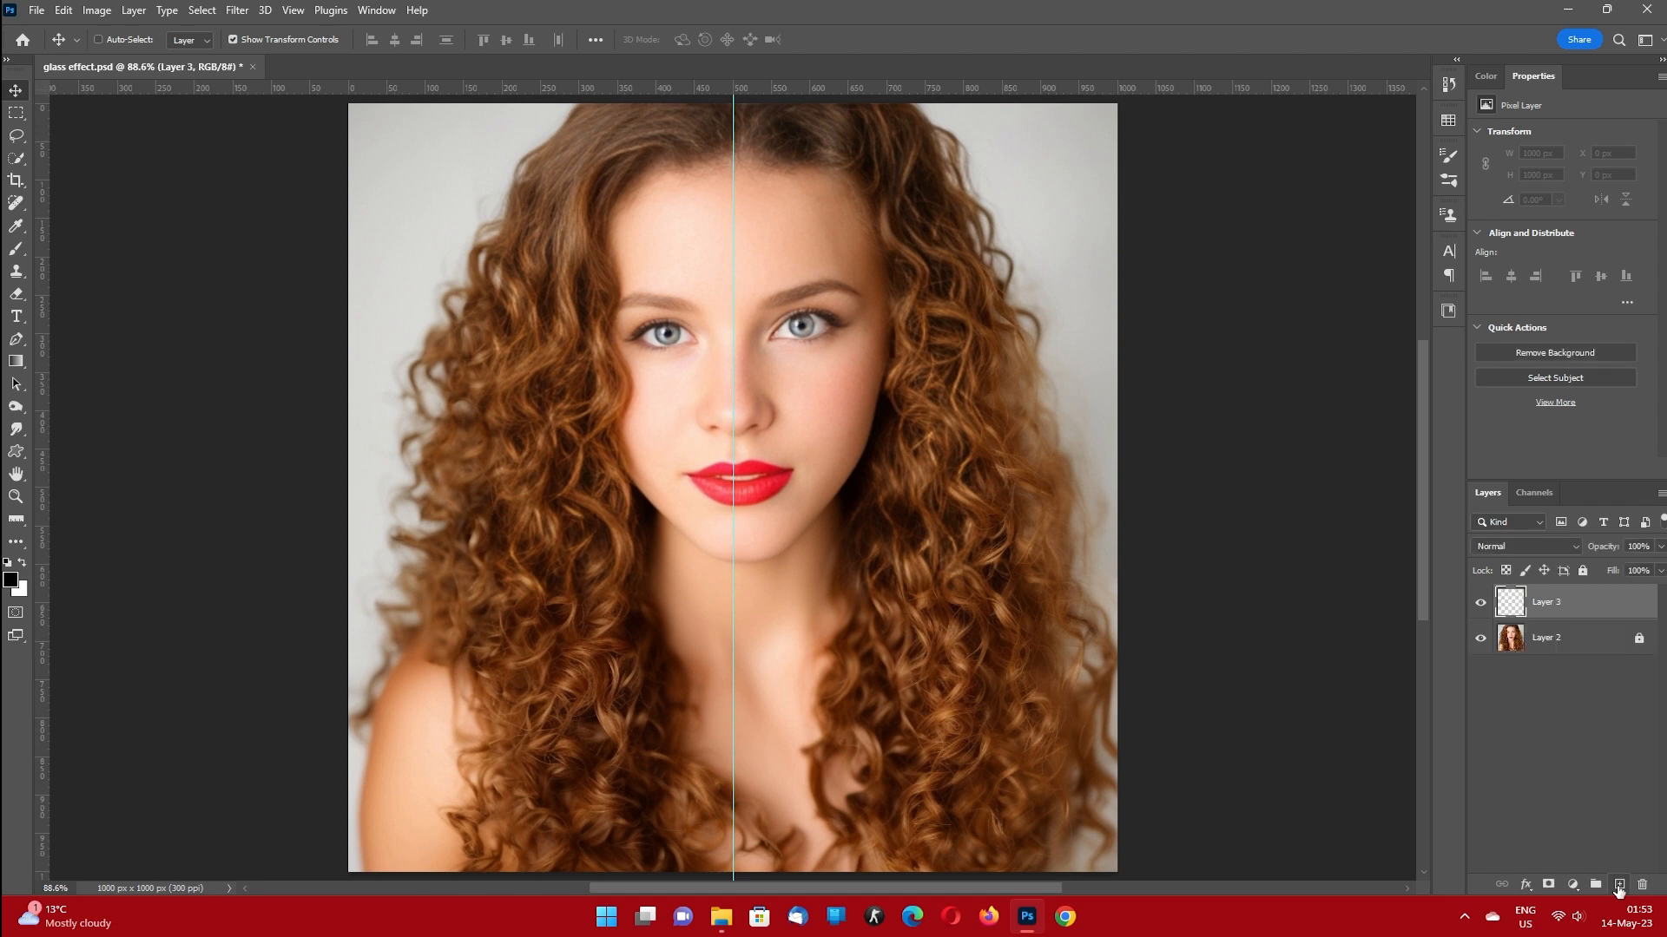
pyautogui.click(15, 366)
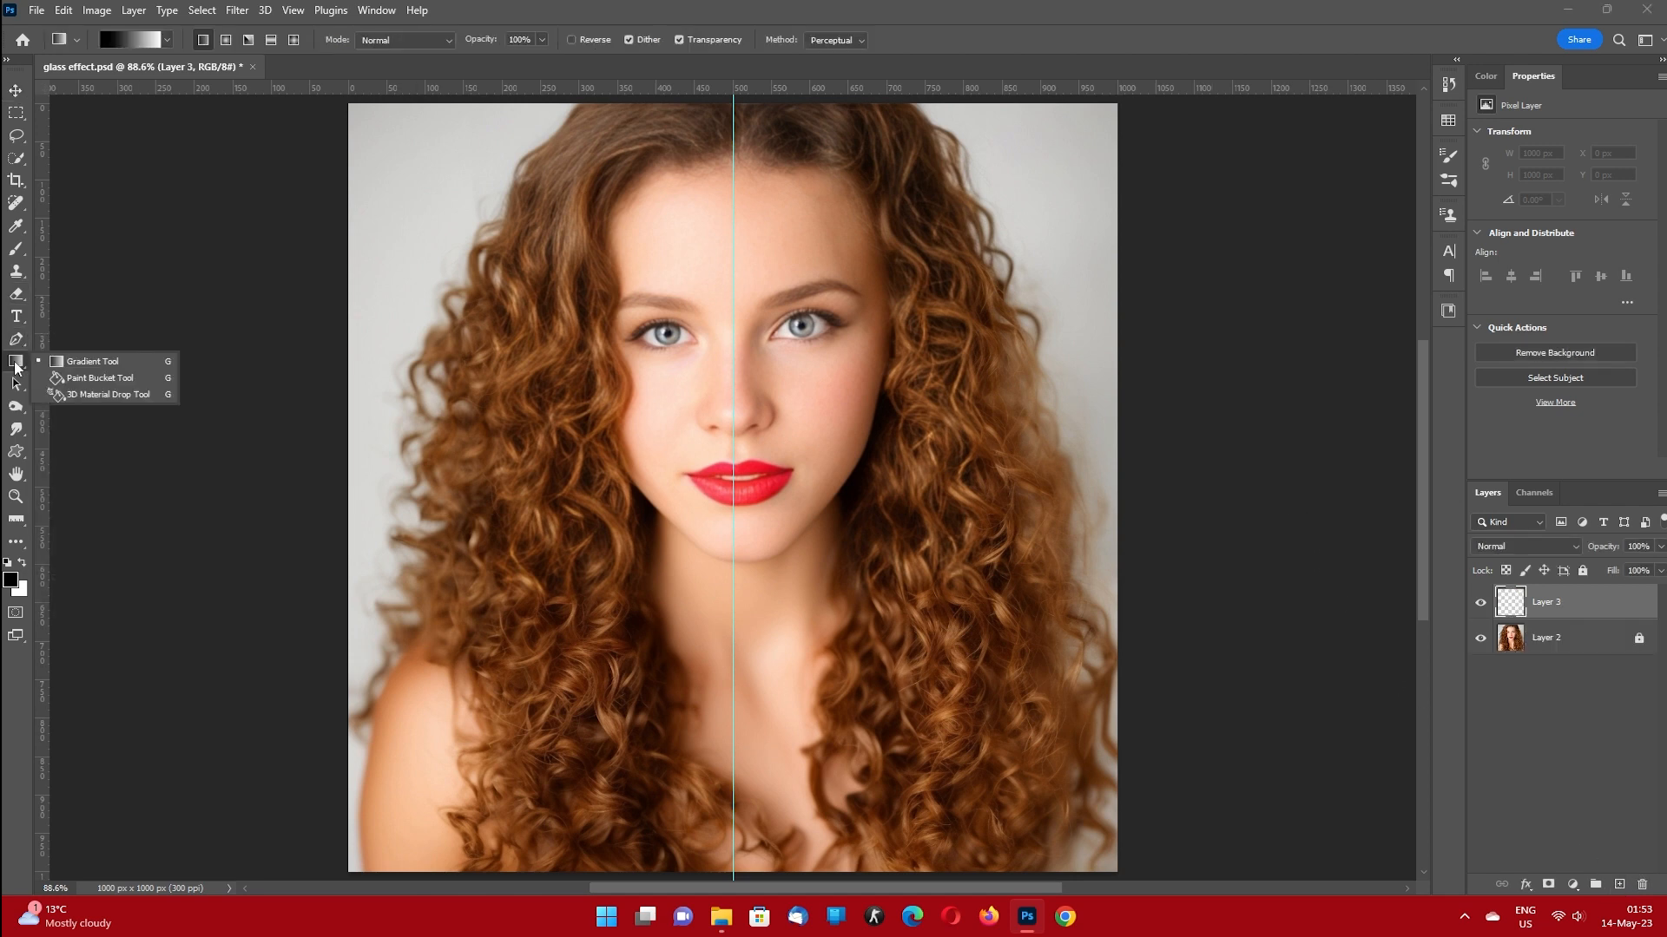
pyautogui.click(87, 364)
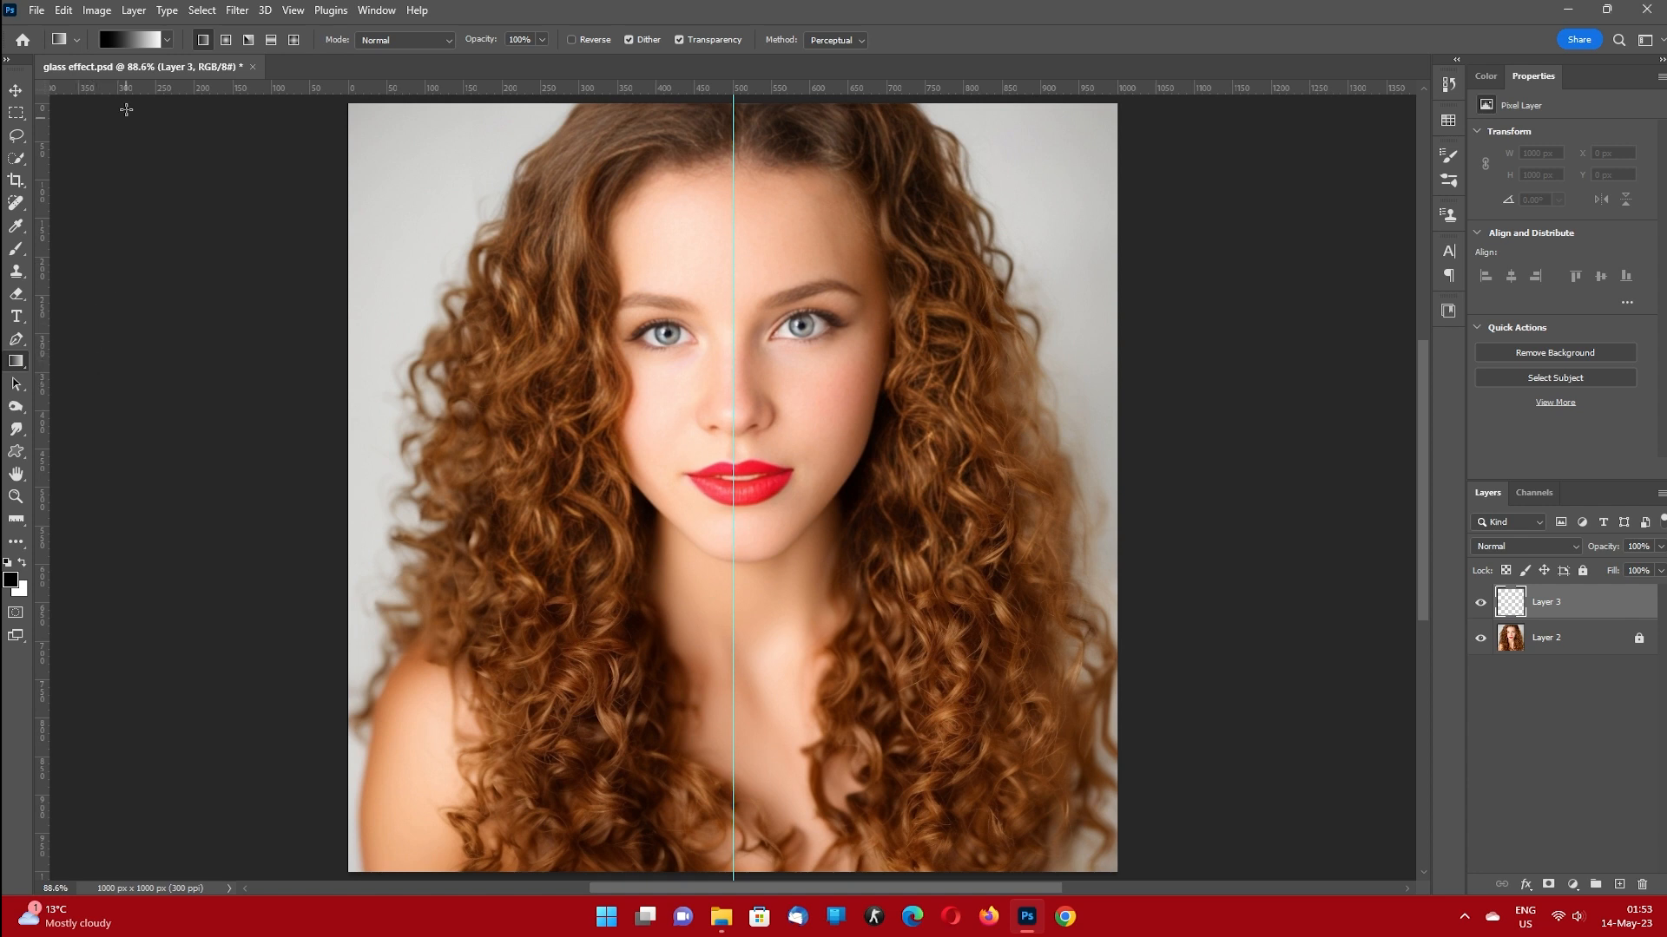
pyautogui.click(165, 39)
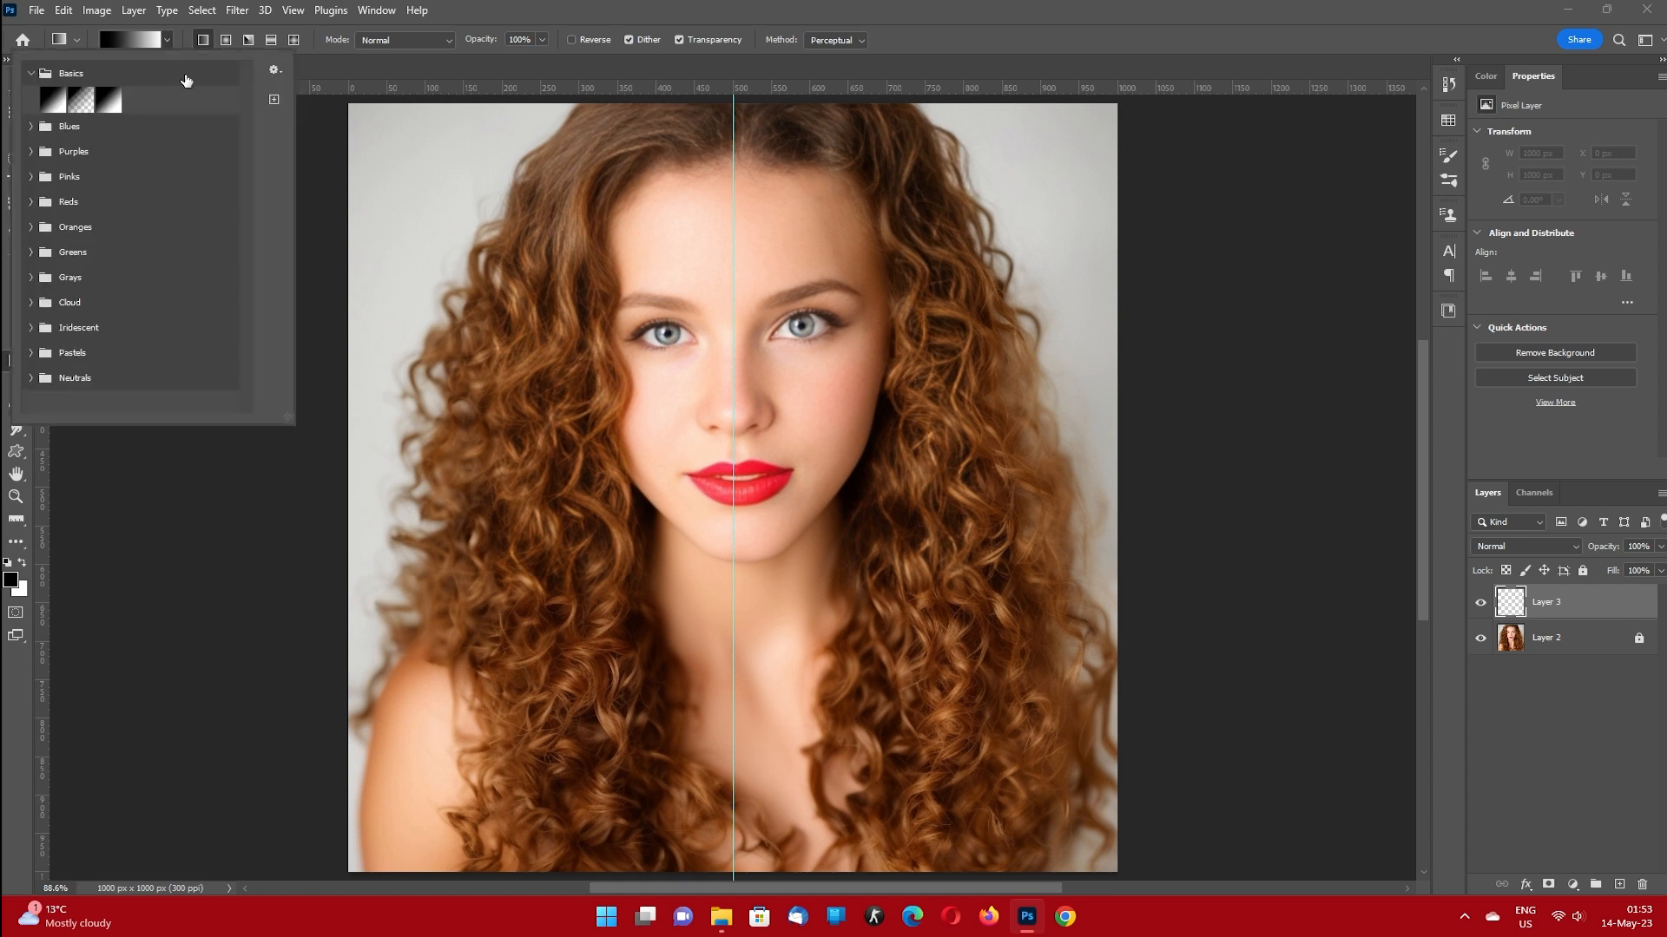
pyautogui.click(32, 73)
pyautogui.click(32, 73)
pyautogui.doubleClick(112, 106)
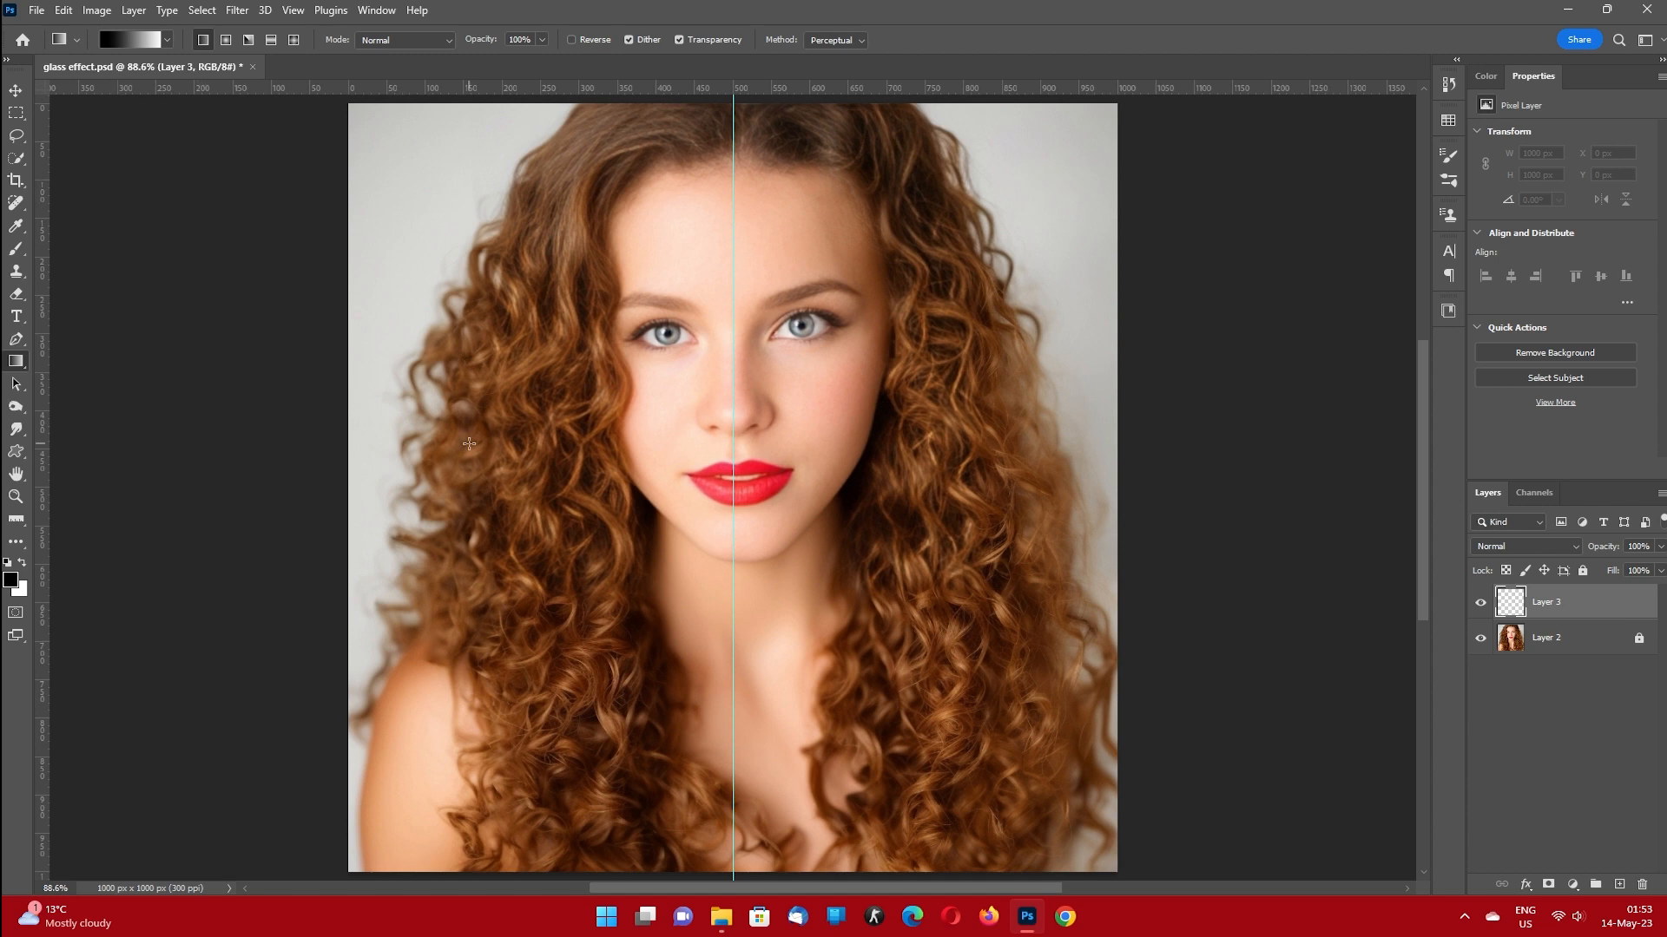
pyautogui.press('shift')
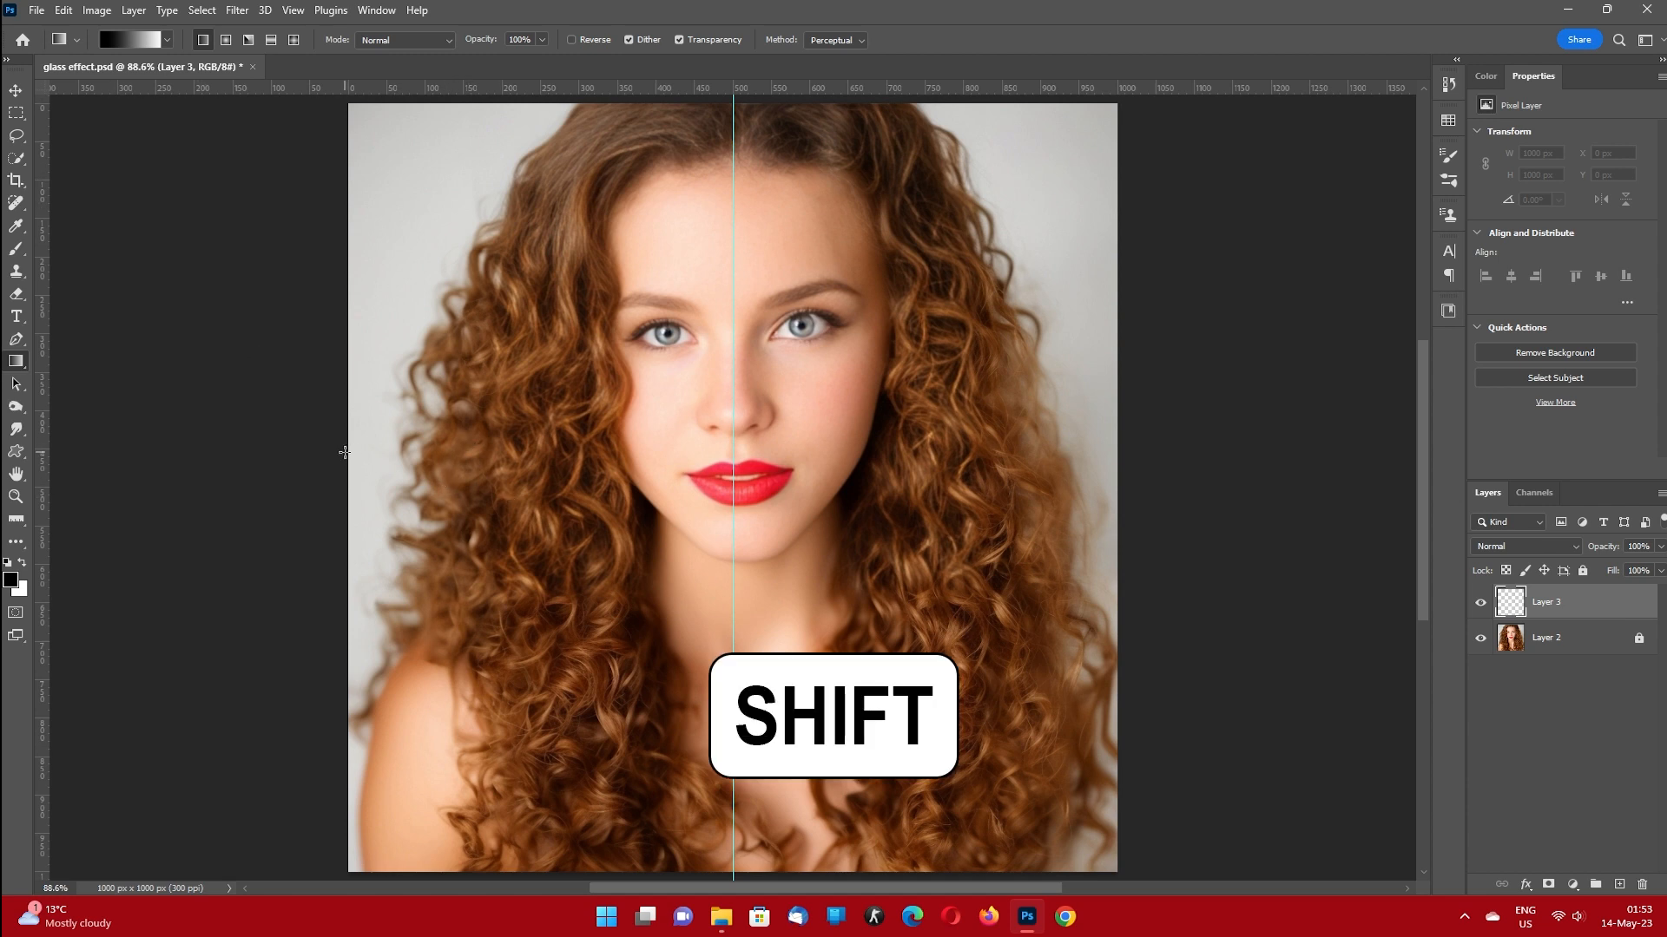
pyautogui.moveTo(345, 452); pyautogui.dragTo(1118, 463)
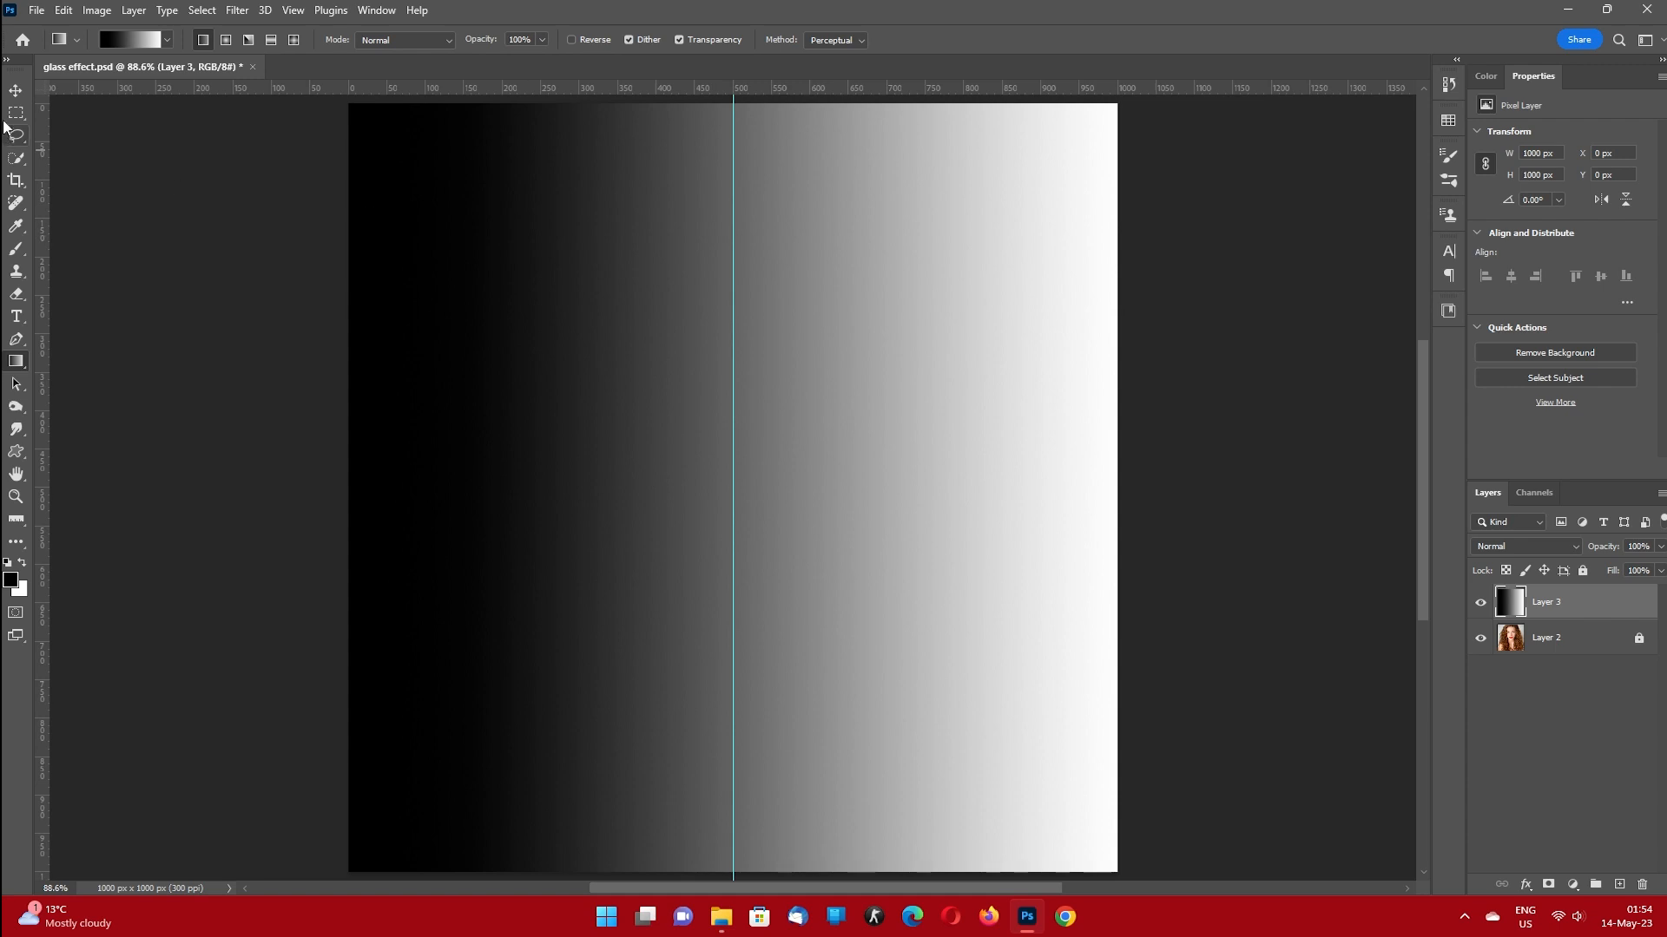
# Squeeze the gradient layer horizontally to 50% width so its right edge meets the centre guide.
pyautogui.click(16, 92)
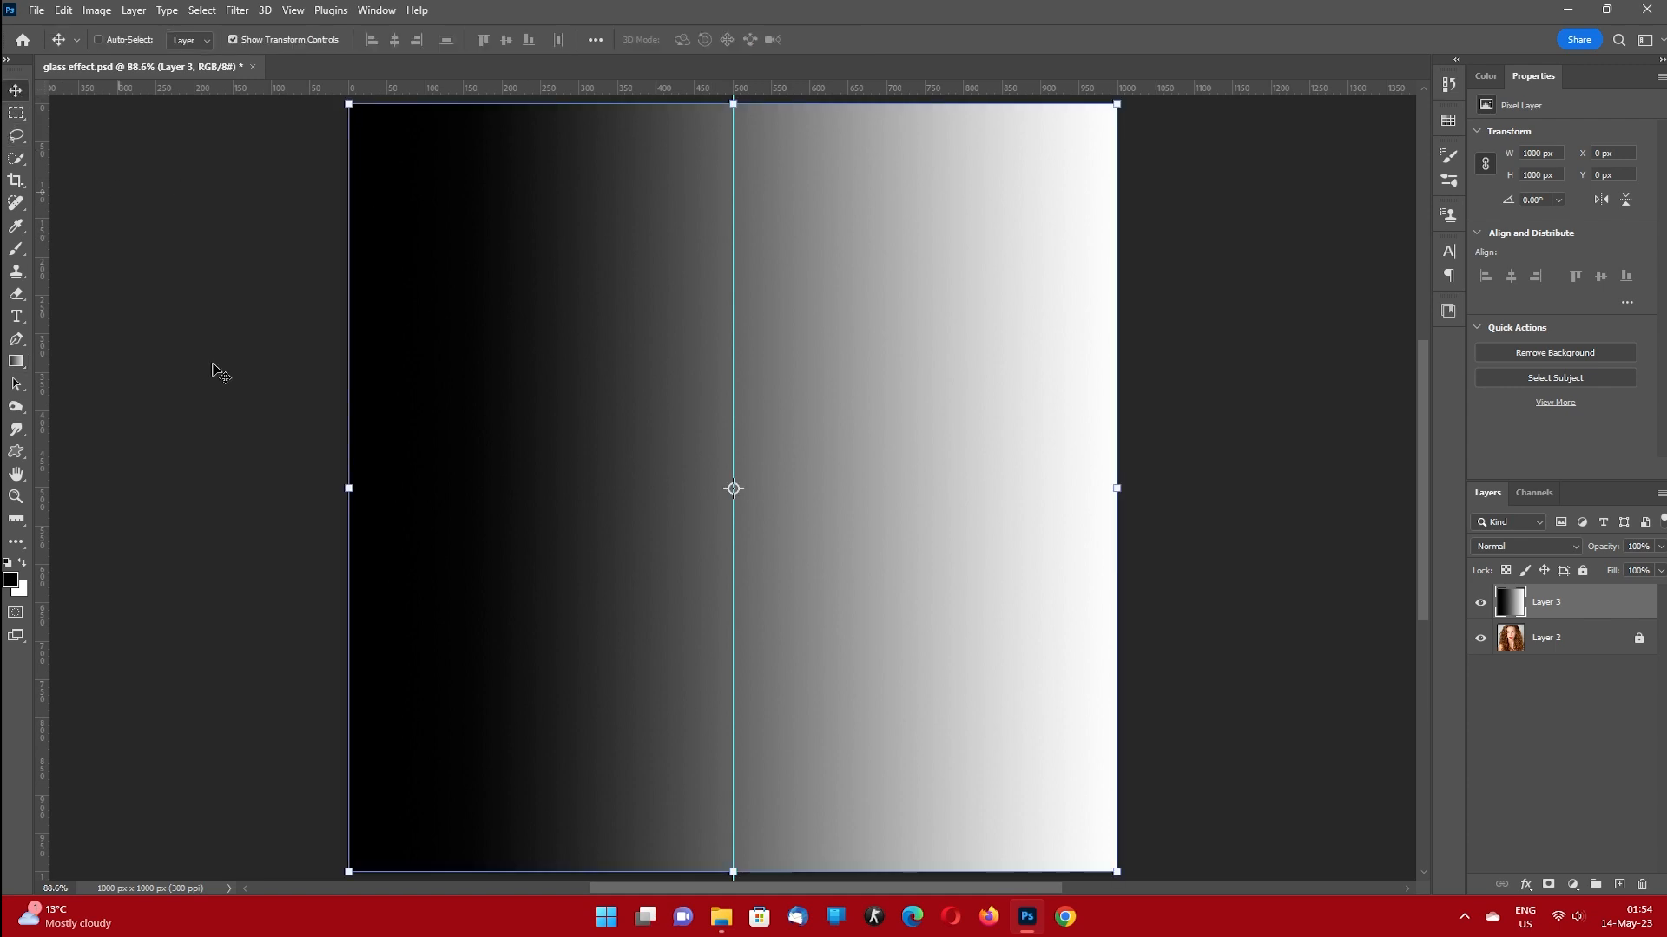
pyautogui.click(1117, 489)
pyautogui.press('shift')
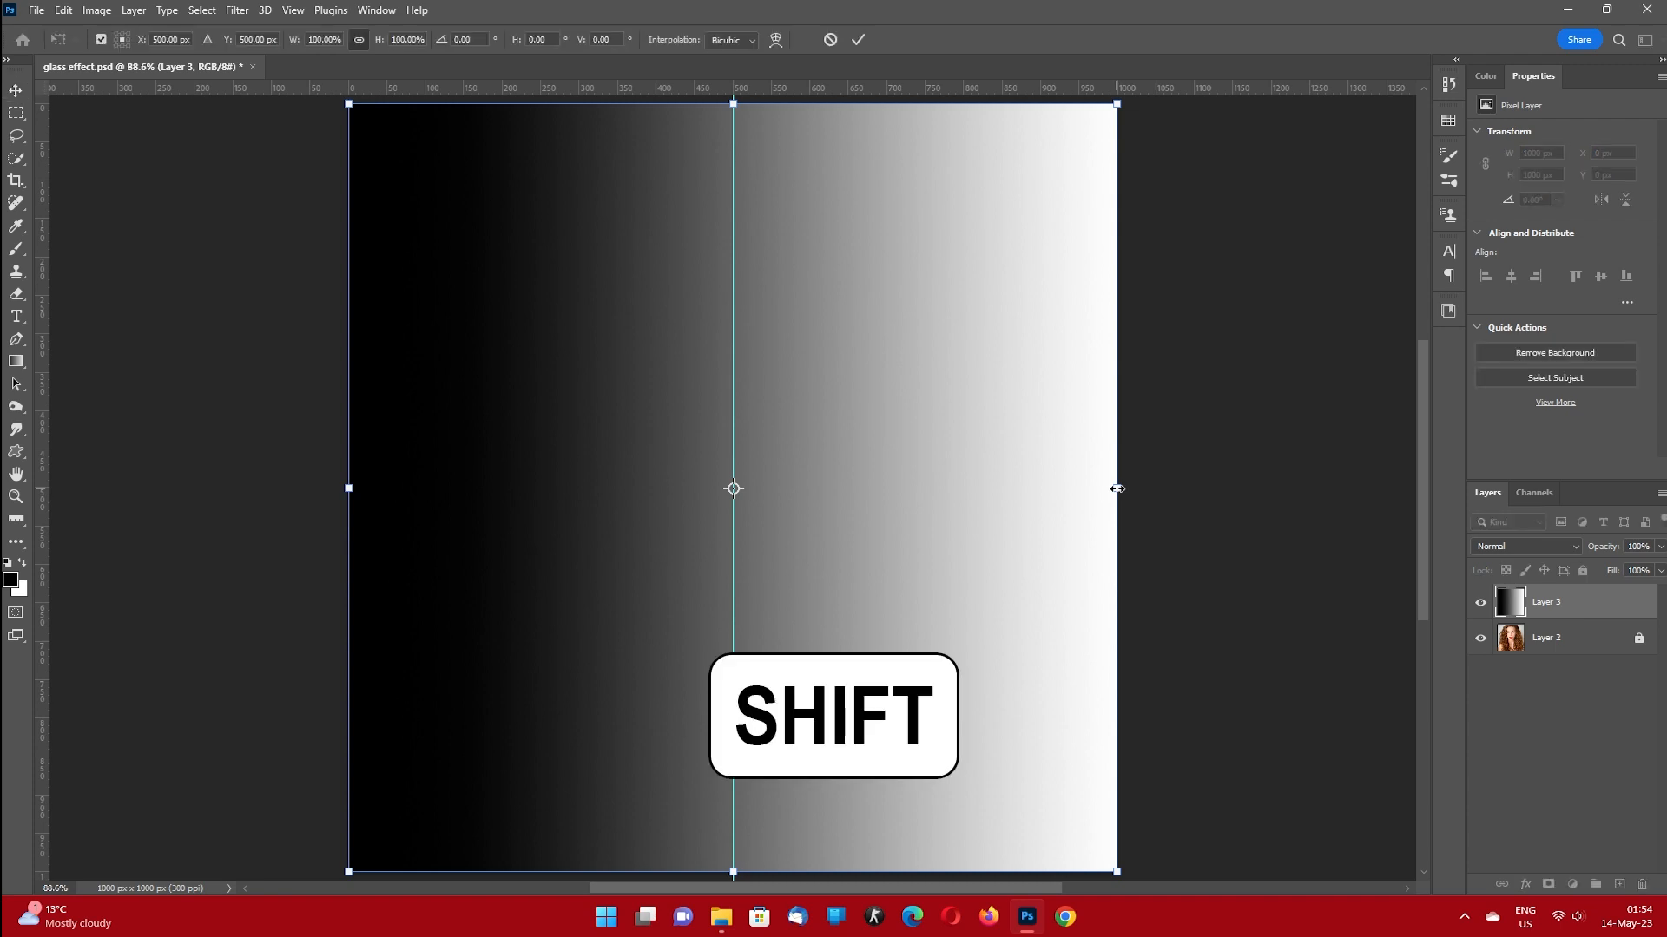
pyautogui.moveTo(1115, 488); pyautogui.dragTo(733, 499)
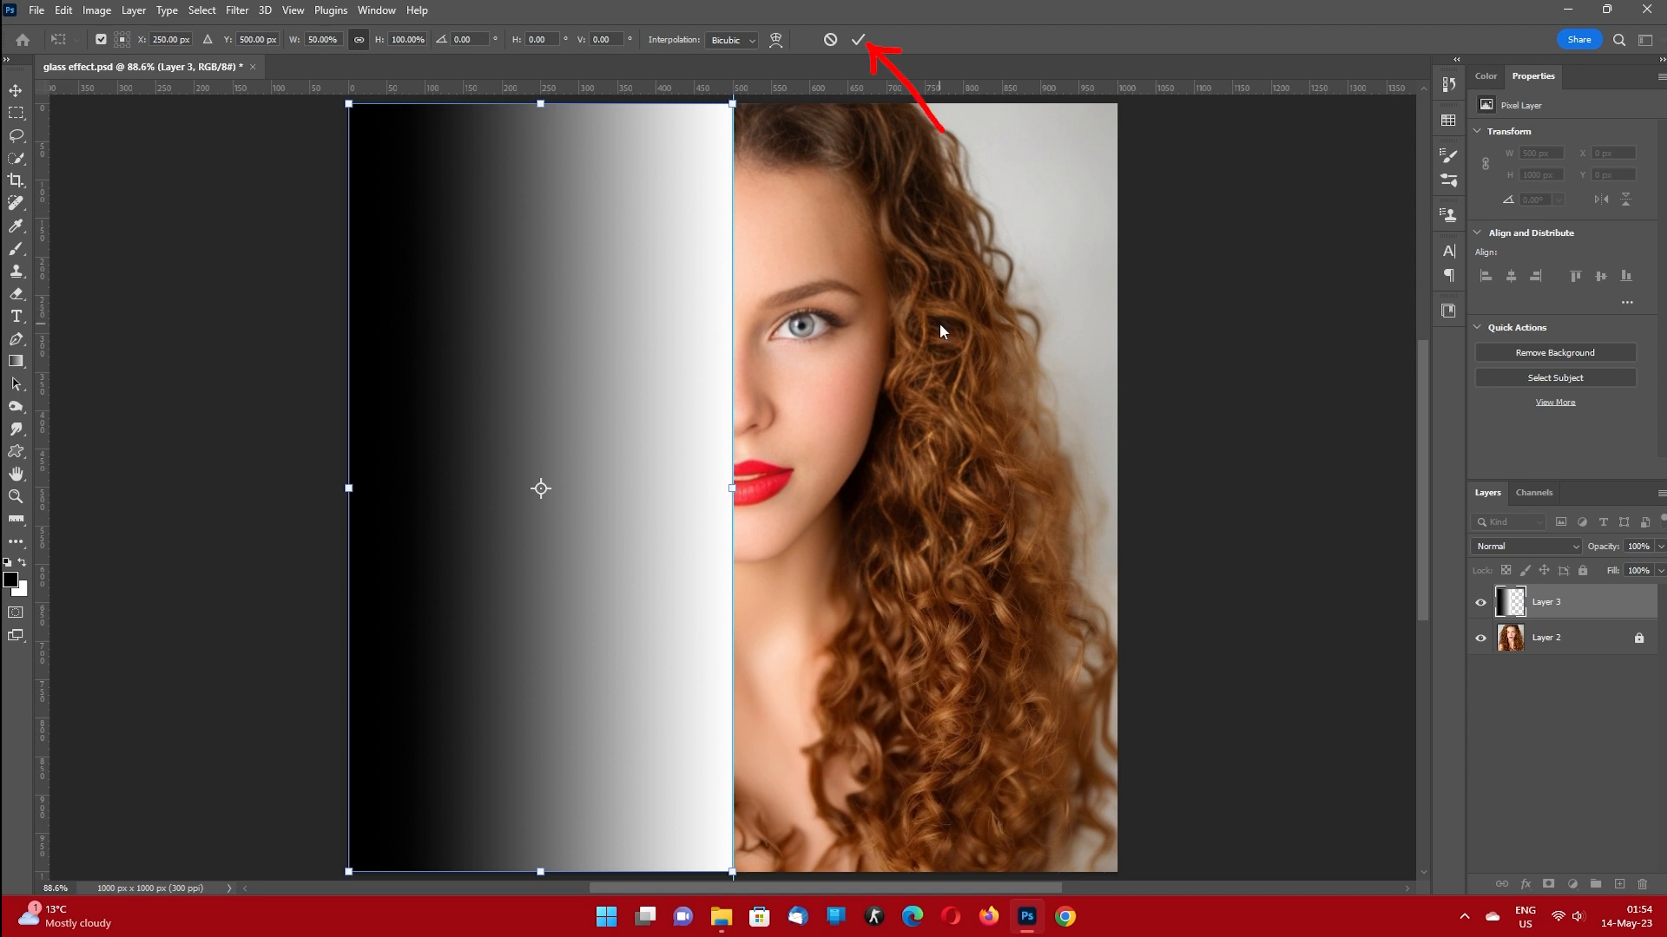
pyautogui.click(861, 41)
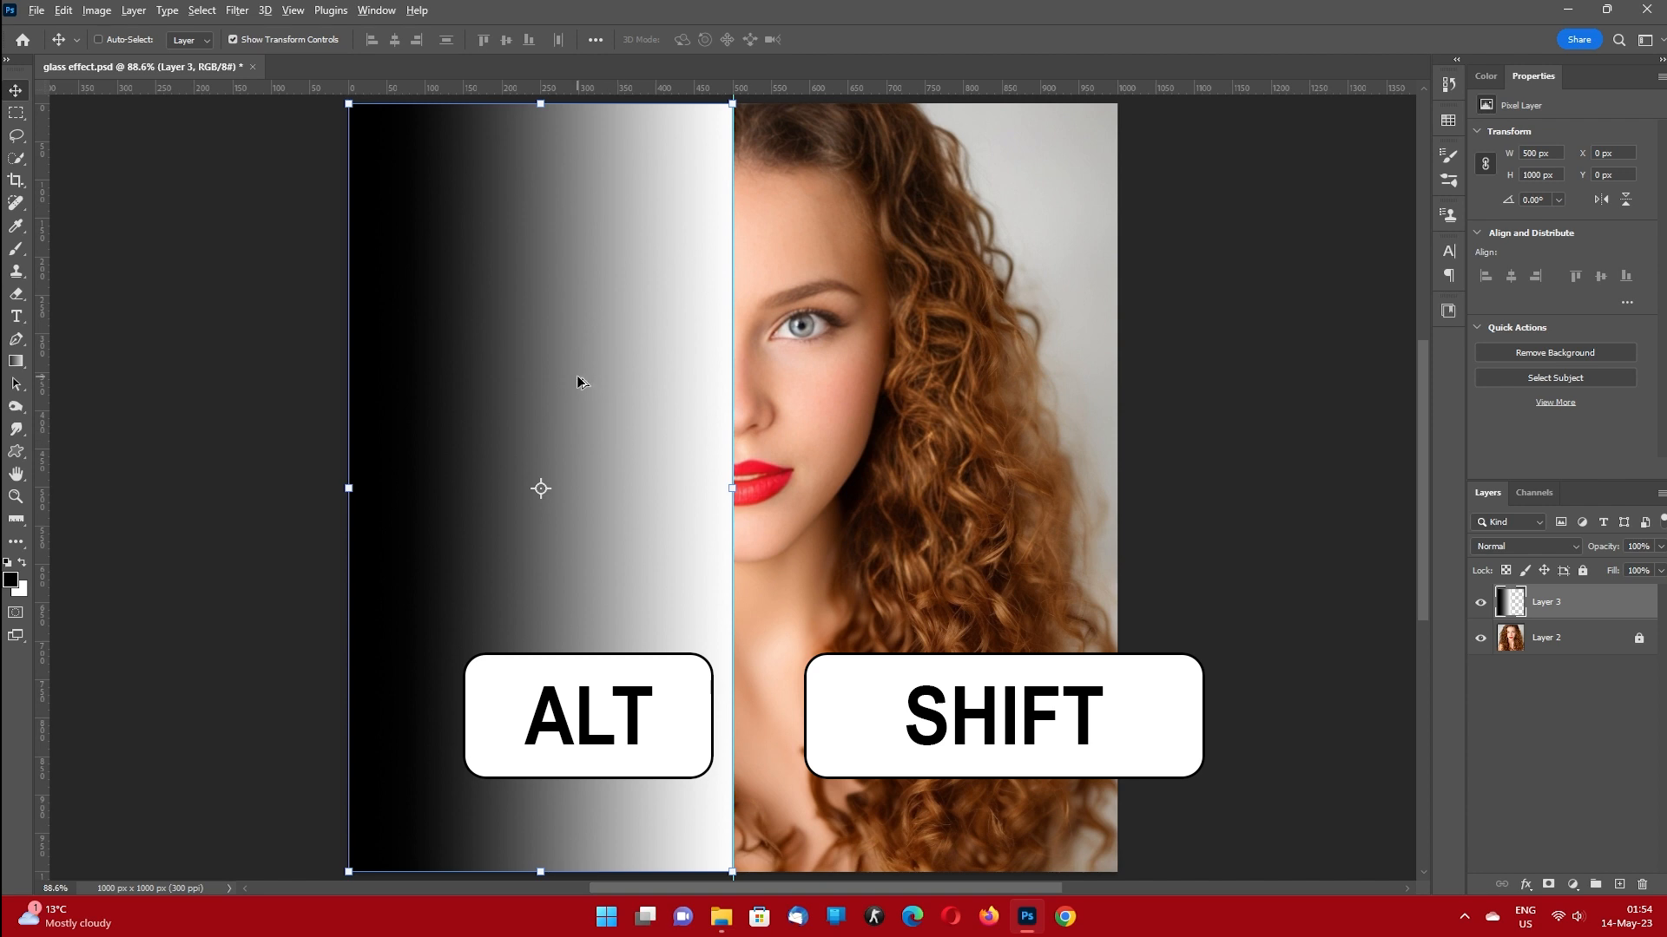
# Duplicate the half-width gradient onto the right half of the canvas and merge both gradient layers.
pyautogui.moveTo(581, 377); pyautogui.dragTo(967, 371)
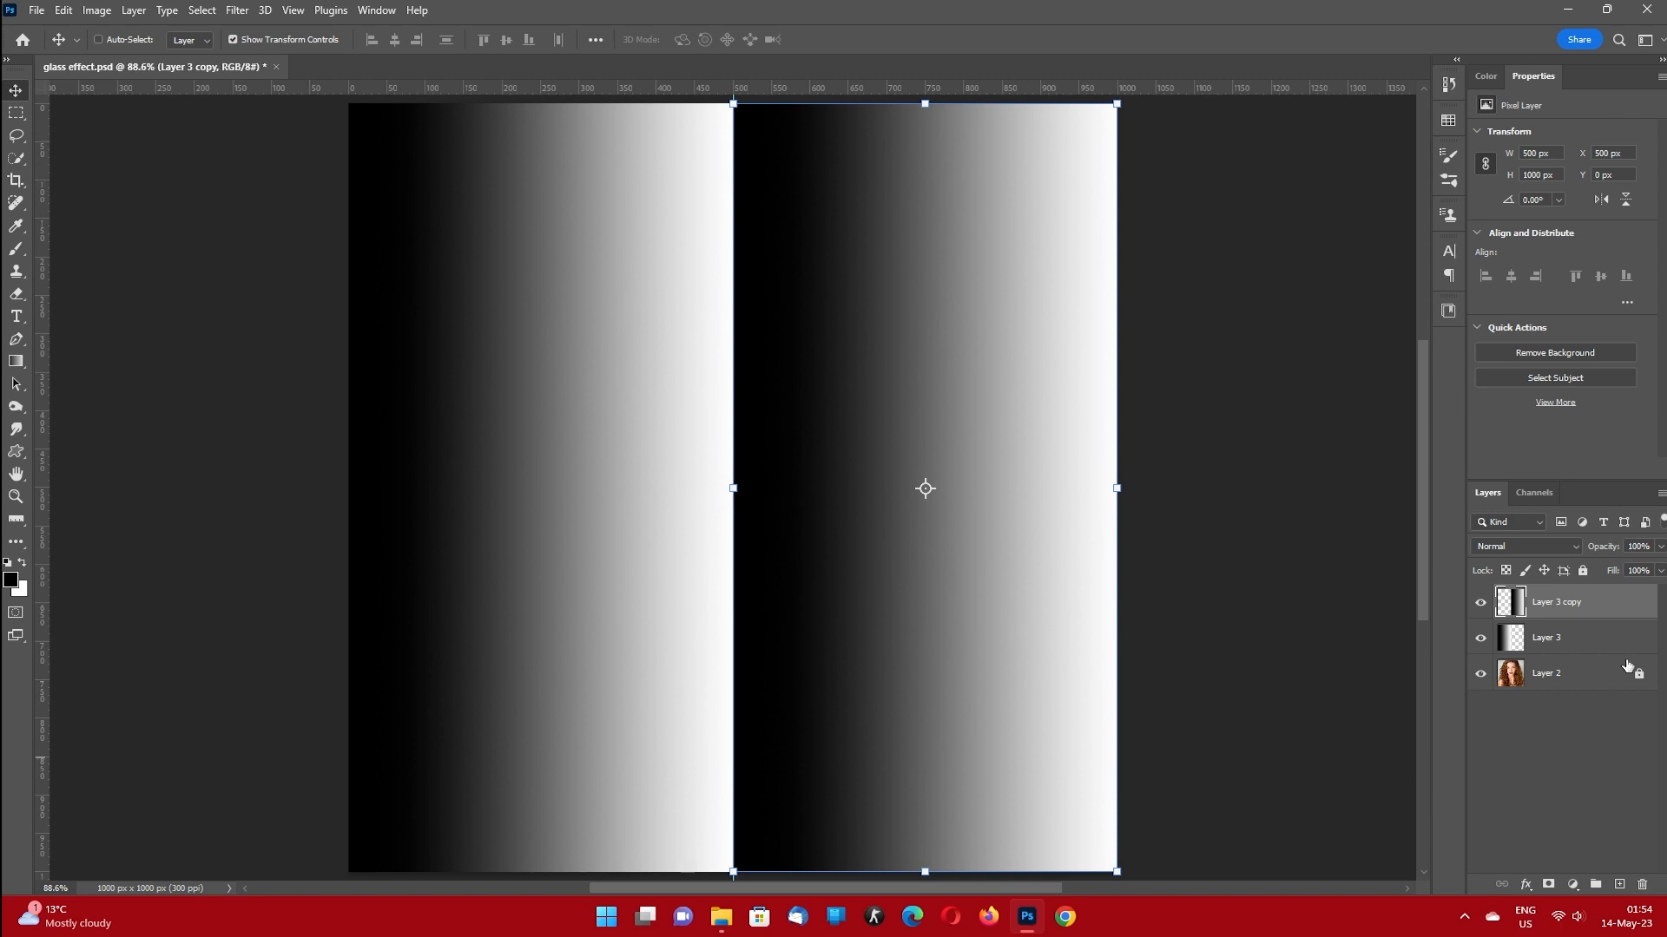
pyautogui.keyDown('shift'); pyautogui.click(1595, 642); pyautogui.keyUp('shift')
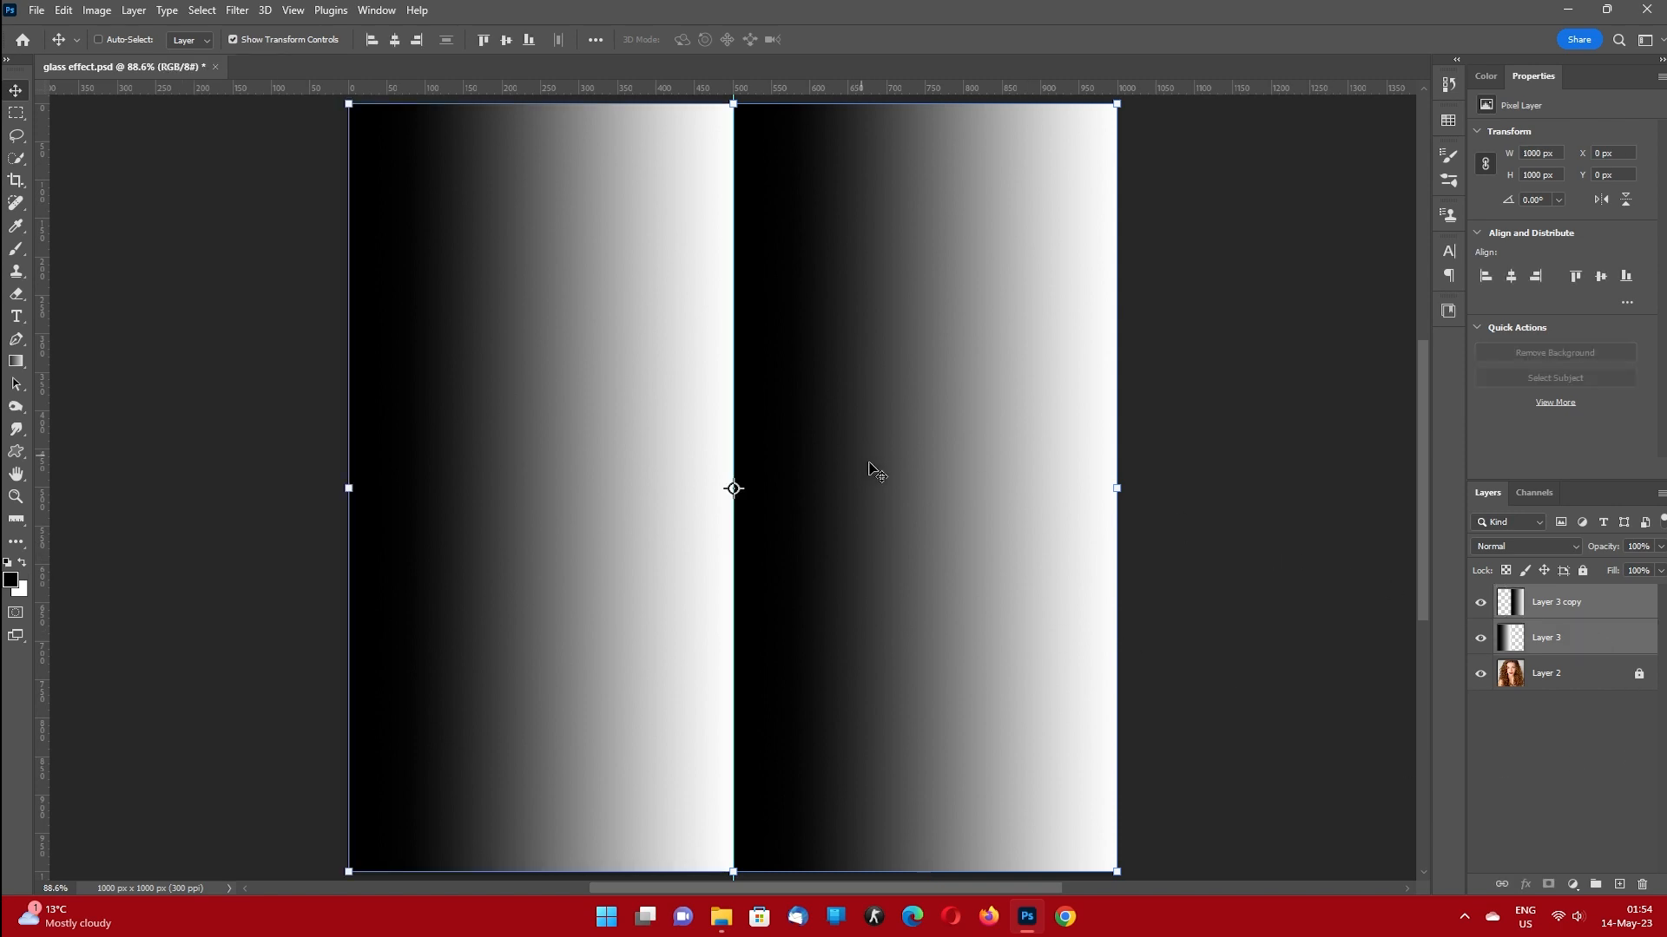
pyautogui.hotkey('ctrl', 'e')
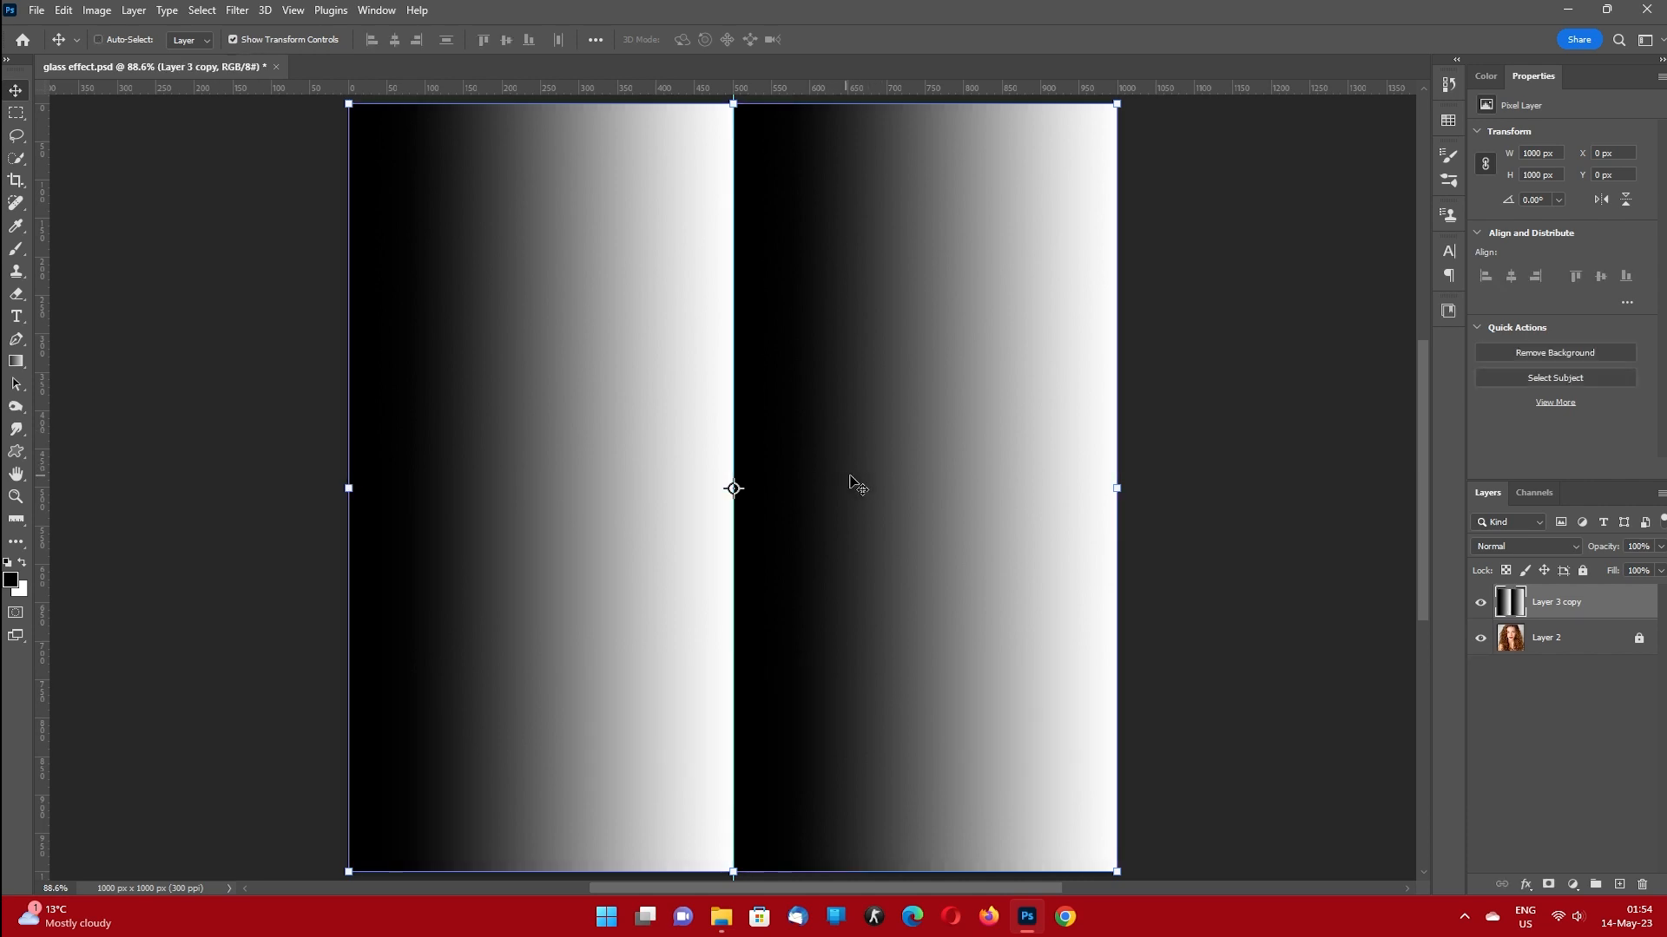
# Turn the two gradient bands into four by squeezing the layer to 50% width and merging it with a copy on the right half.
pyautogui.click(1119, 488)
pyautogui.moveTo(1120, 487); pyautogui.dragTo(733, 488)
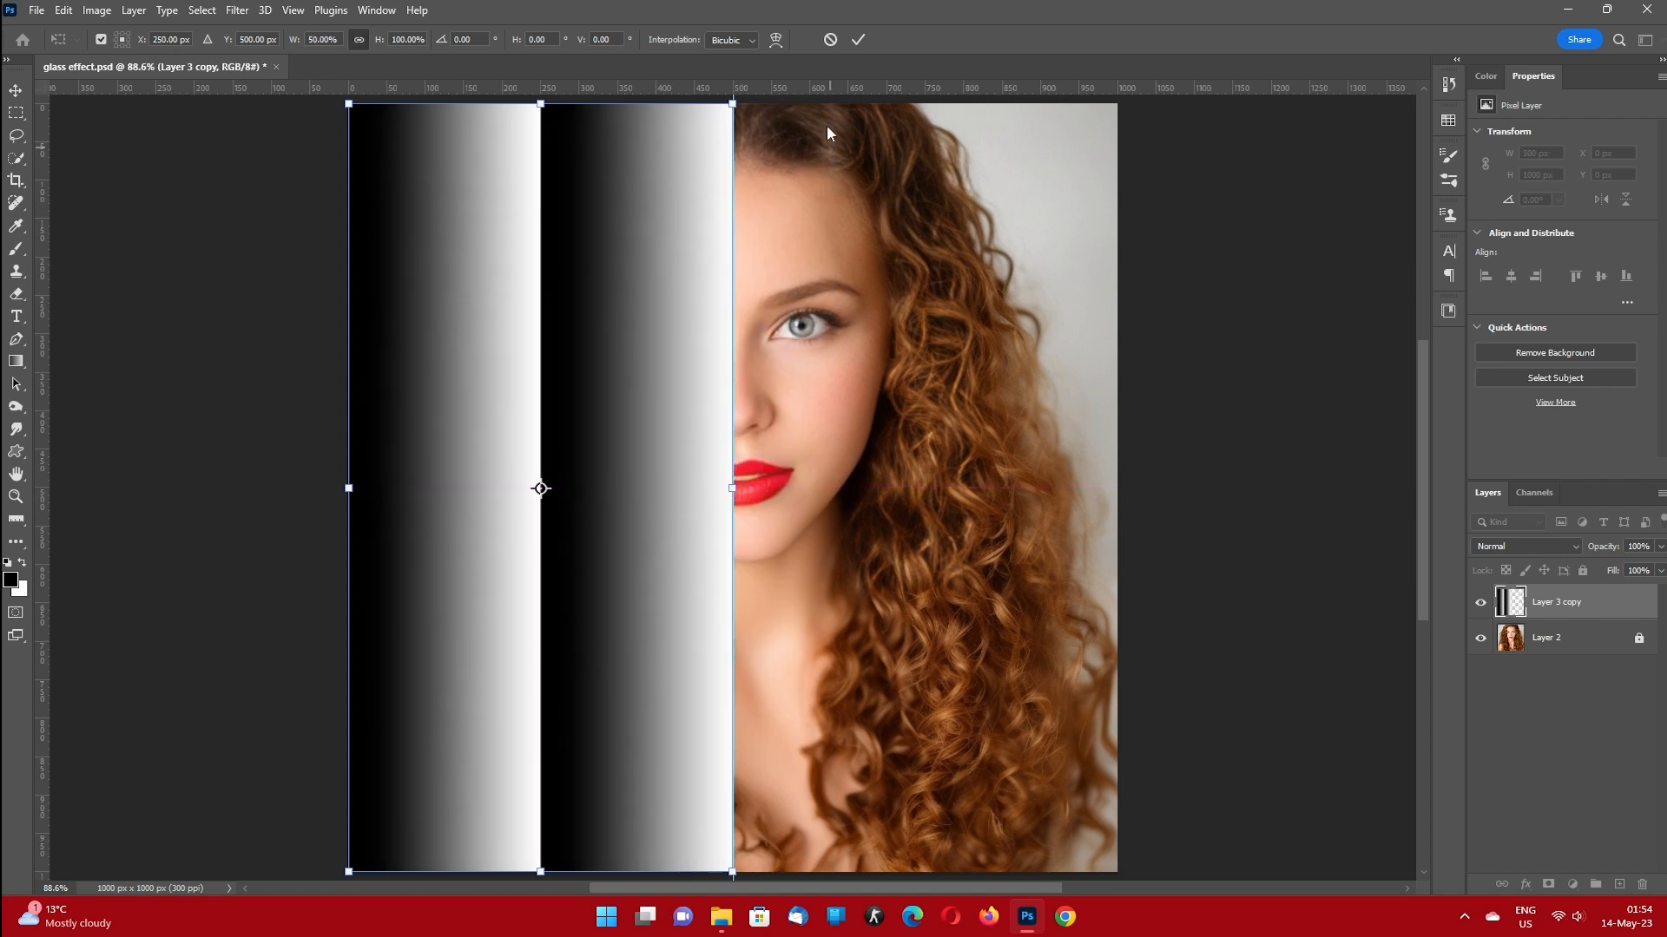
pyautogui.press('Return')
pyautogui.moveTo(595, 599); pyautogui.dragTo(984, 565)
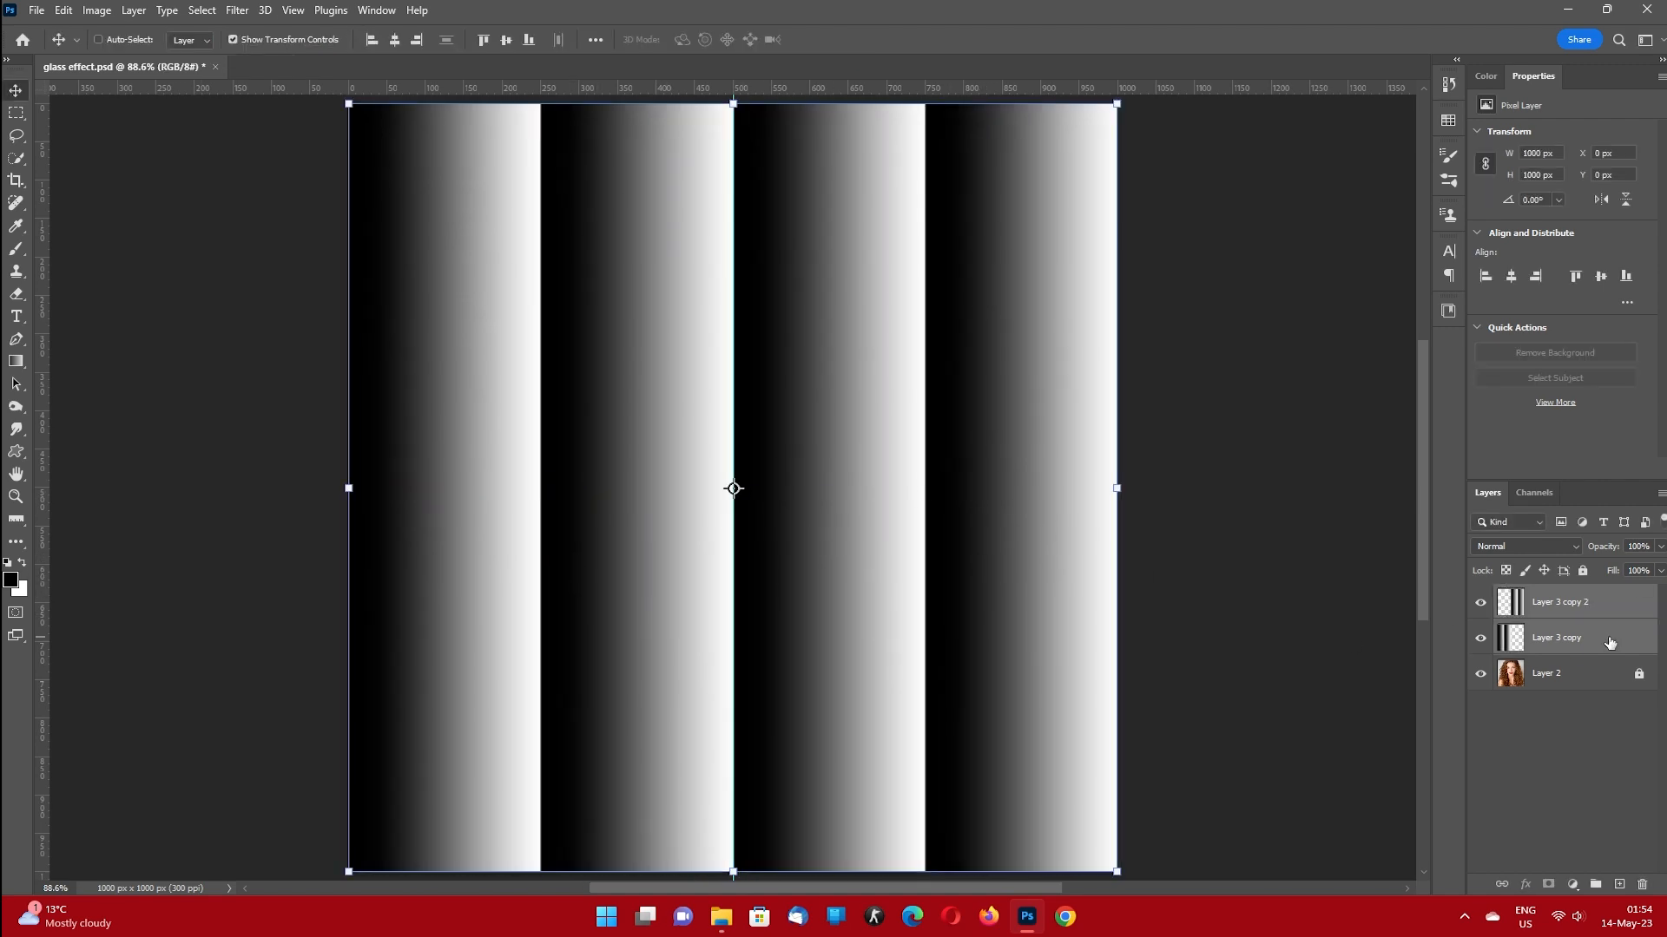
pyautogui.hotkey('ctrl', 'e')
# Make eight bands by halving the four-band layer's width and merging it with a duplicate that fills the right half.
pyautogui.hotkey('ctrl', 't')
pyautogui.moveTo(1118, 488); pyautogui.dragTo(732, 489)
pyautogui.click(857, 39)
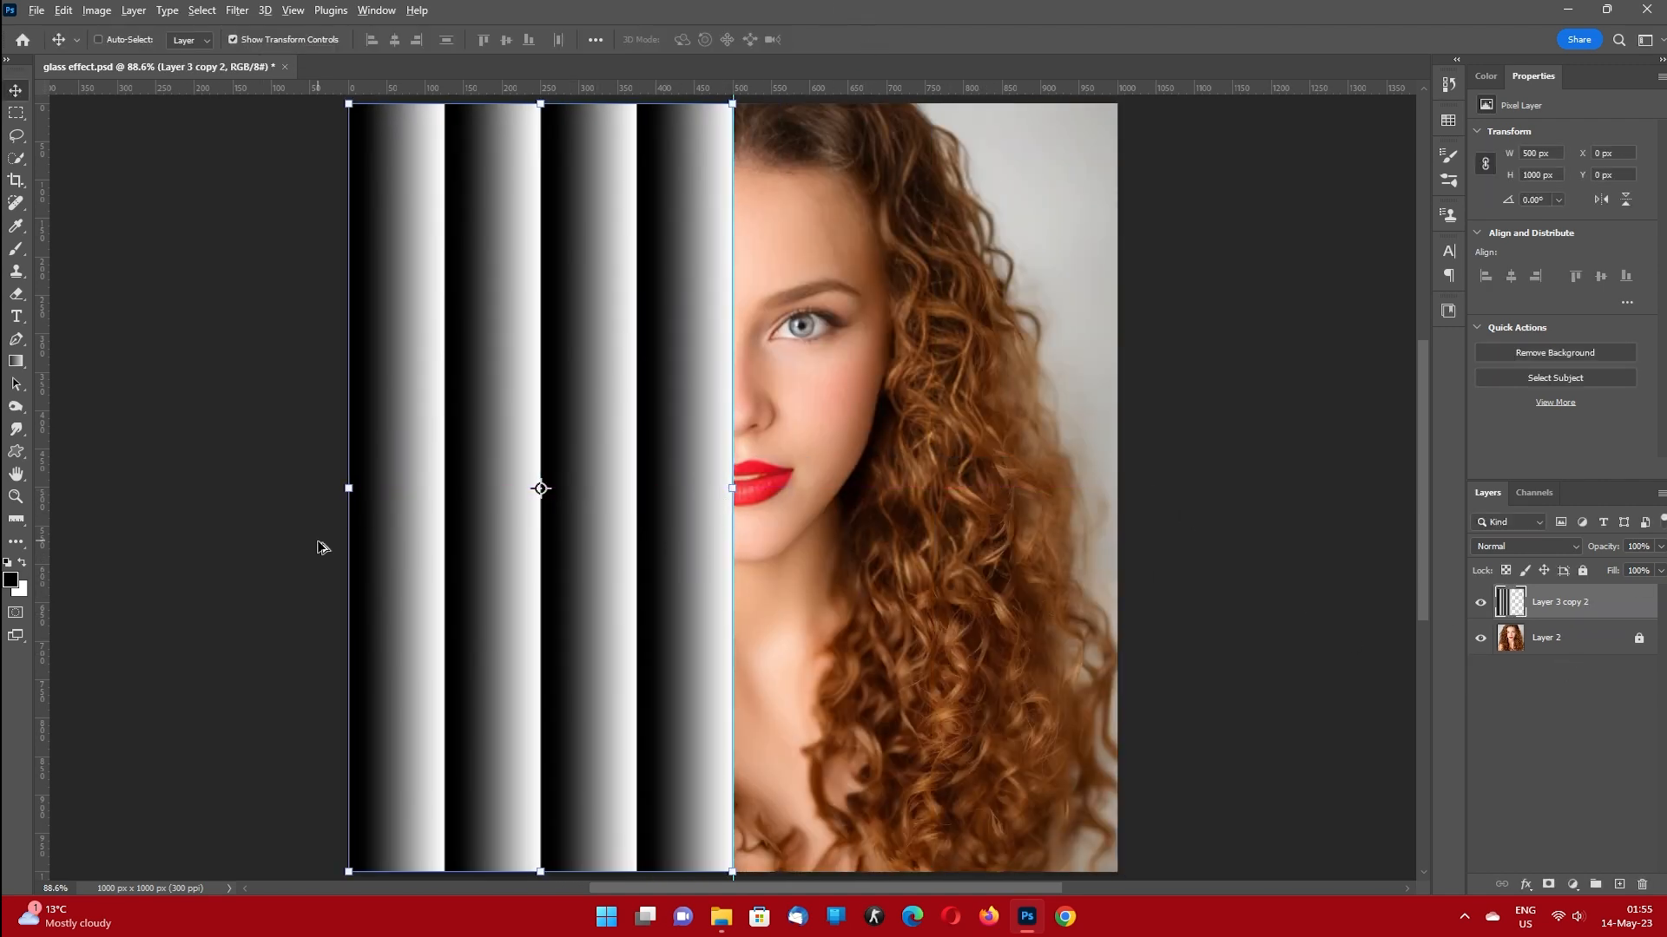
pyautogui.moveTo(536, 560); pyautogui.dragTo(922, 569)
pyautogui.hotkey('ctrl', 'e')
# Make sixteen bands by scaling the eight-band layer to 50% width and merging it with a copy on the right half.
pyautogui.hotkey('ctrl', 't')
pyautogui.moveTo(1116, 488); pyautogui.dragTo(733, 488)
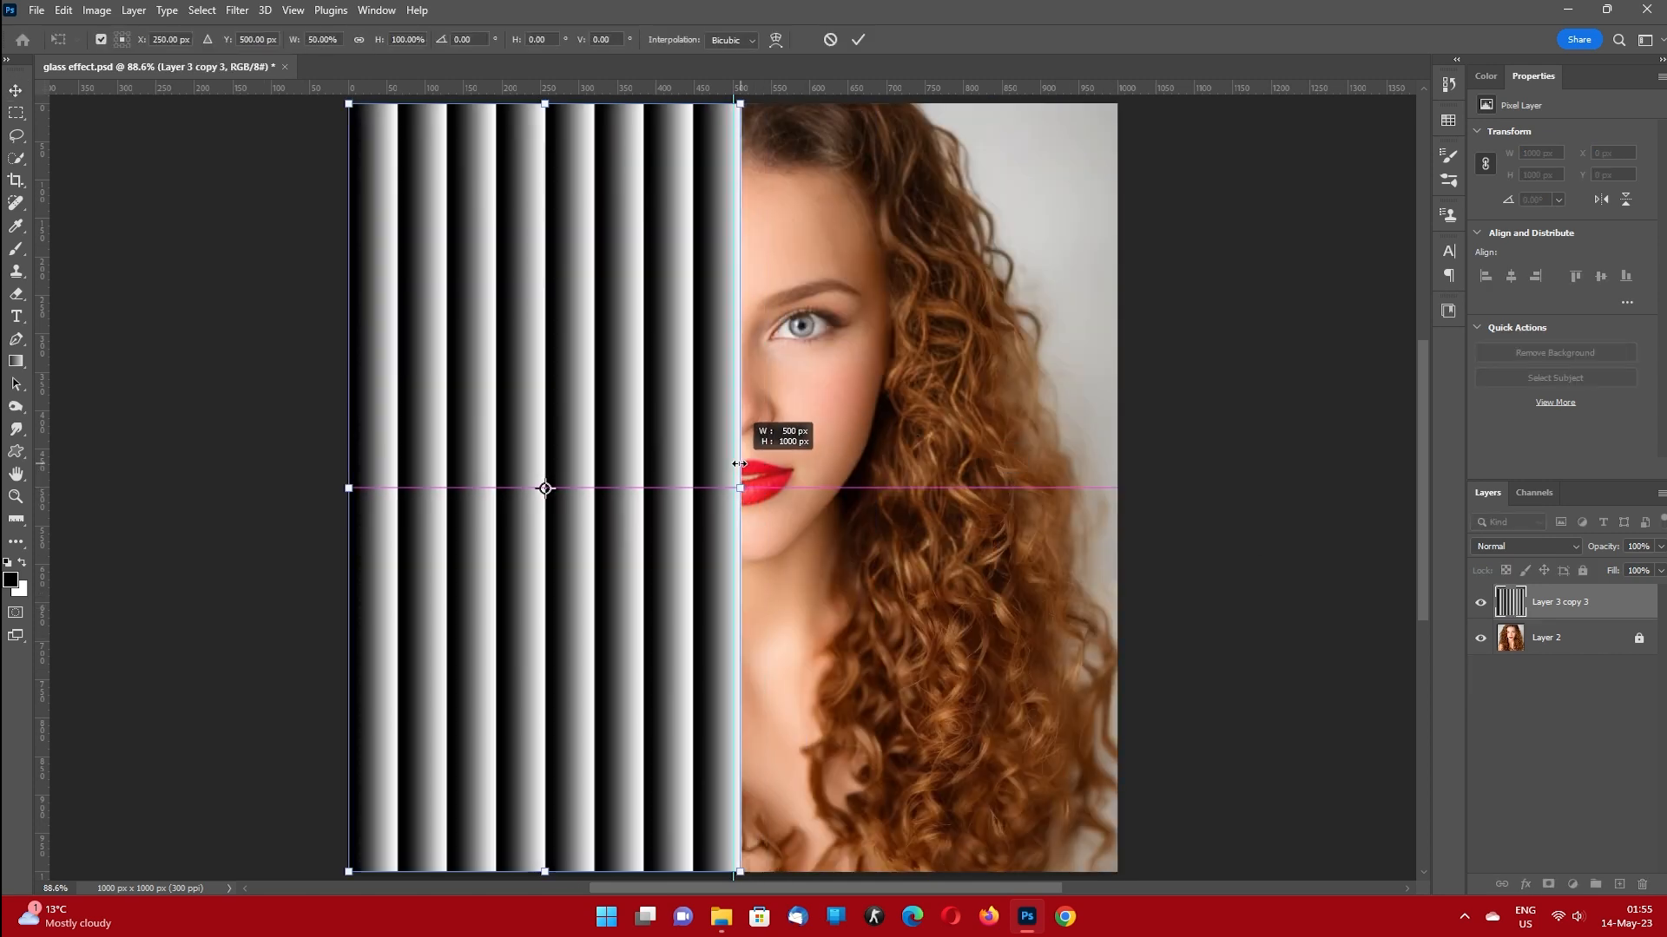
pyautogui.click(858, 40)
pyautogui.moveTo(627, 642); pyautogui.dragTo(1012, 642)
pyautogui.keyDown('shift'); pyautogui.click(1602, 644); pyautogui.keyUp('shift')
pyautogui.hotkey('ctrl', 'e')
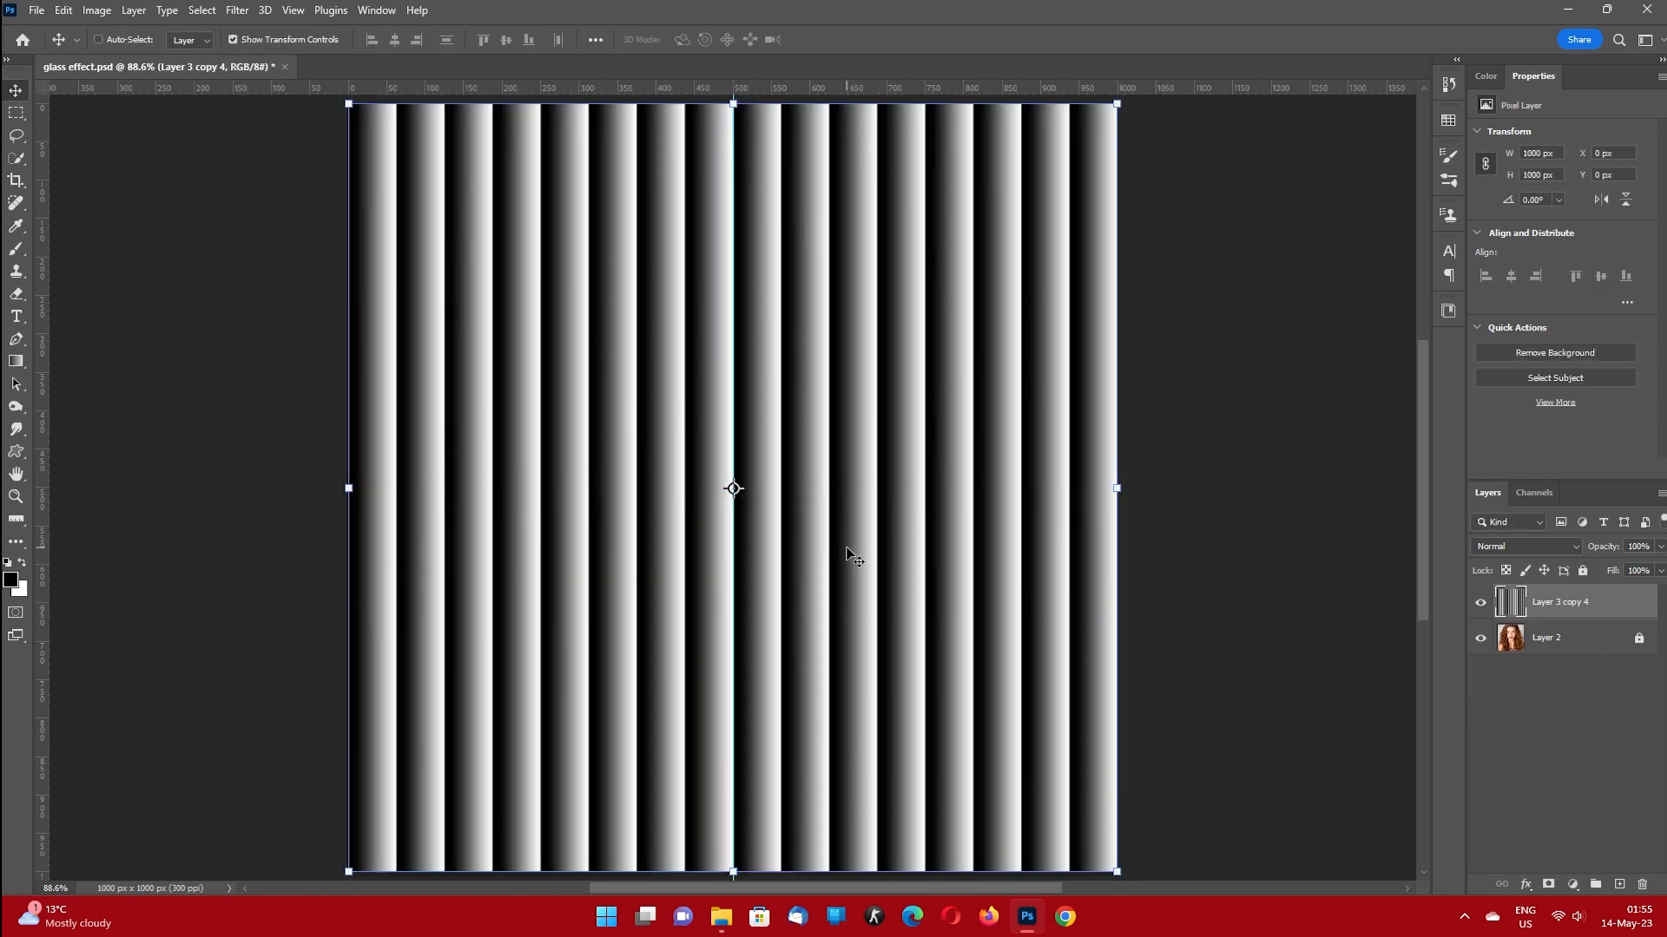
# Make thirty-two bands by scaling the sixteen-band layer to 500 px wide and merging it with a duplicate on the right half.
pyautogui.hotkey('ctrl', 't')
pyautogui.moveTo(1116, 488); pyautogui.dragTo(734, 488)
pyautogui.click(858, 39)
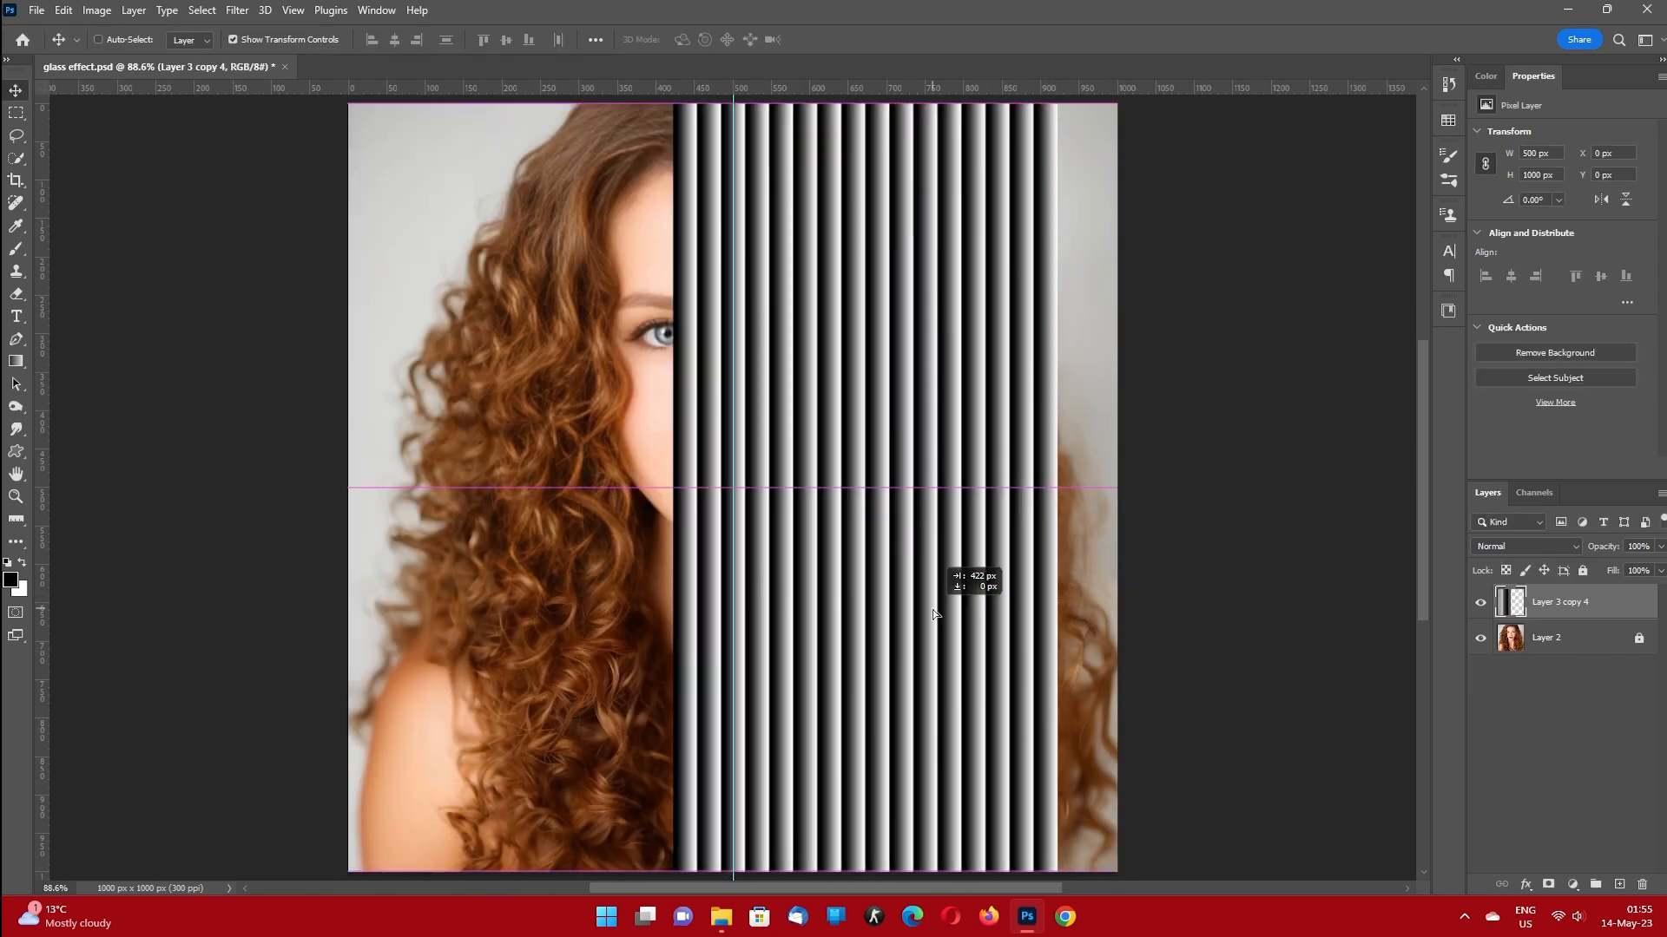
pyautogui.moveTo(472, 576); pyautogui.dragTo(855, 573)
pyautogui.keyDown('ctrl'); pyautogui.click(1611, 642); pyautogui.keyUp('ctrl')
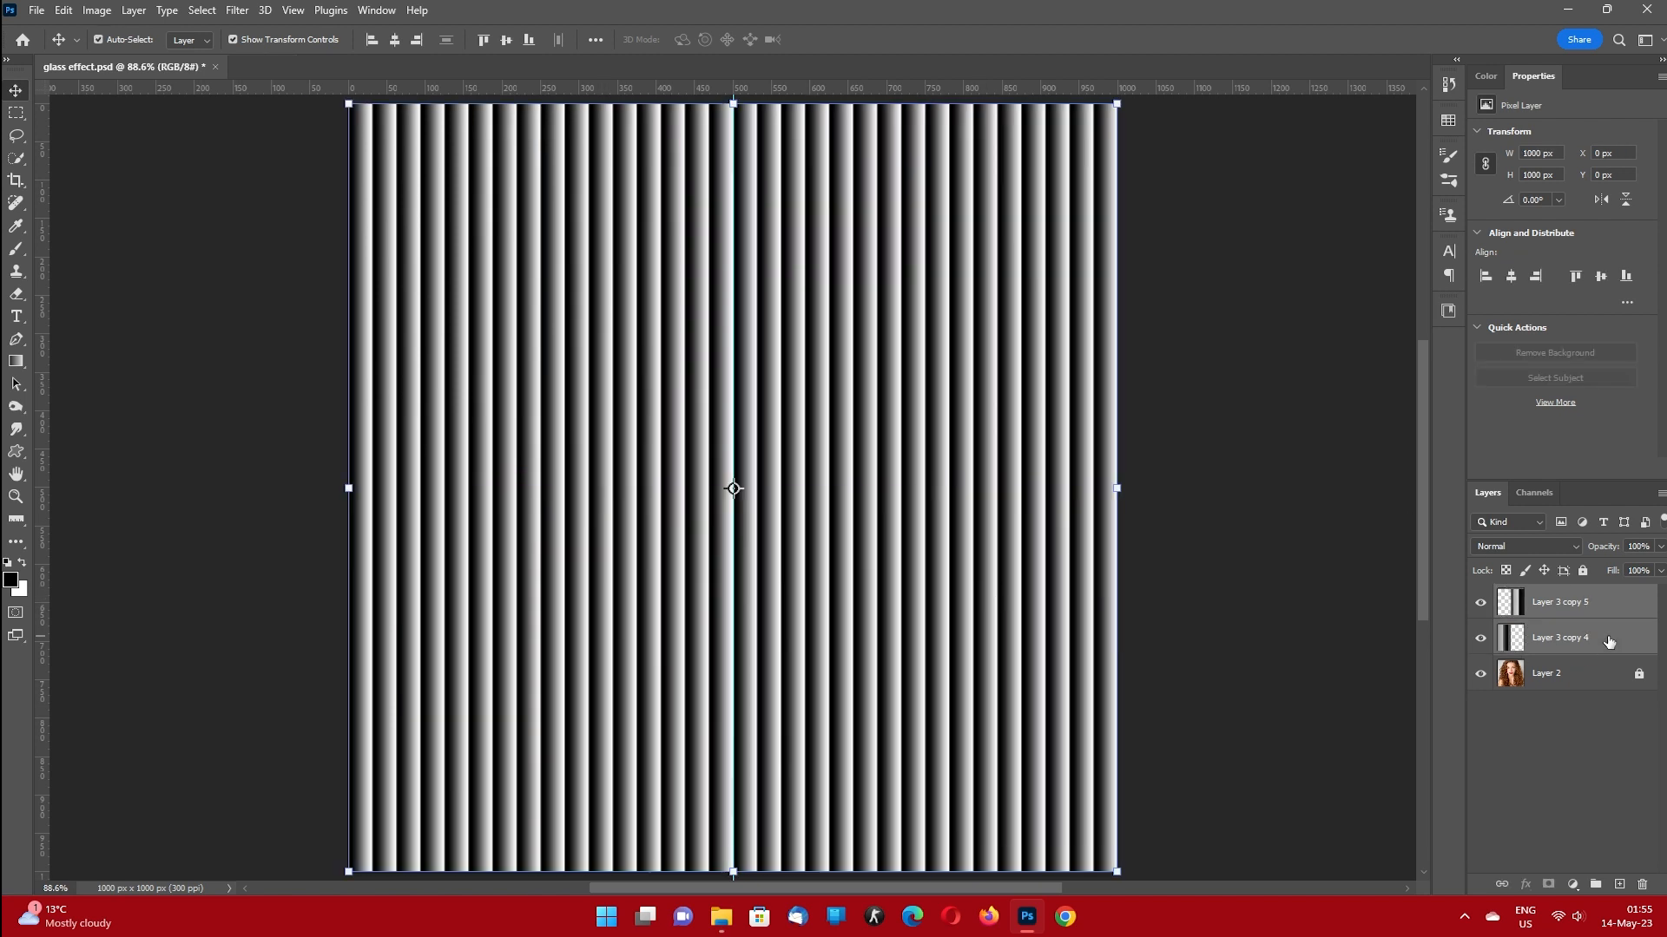
pyautogui.hotkey('ctrl', 'e')
# Rename the merged stripe layer "patern".
pyautogui.doubleClick(1567, 602)
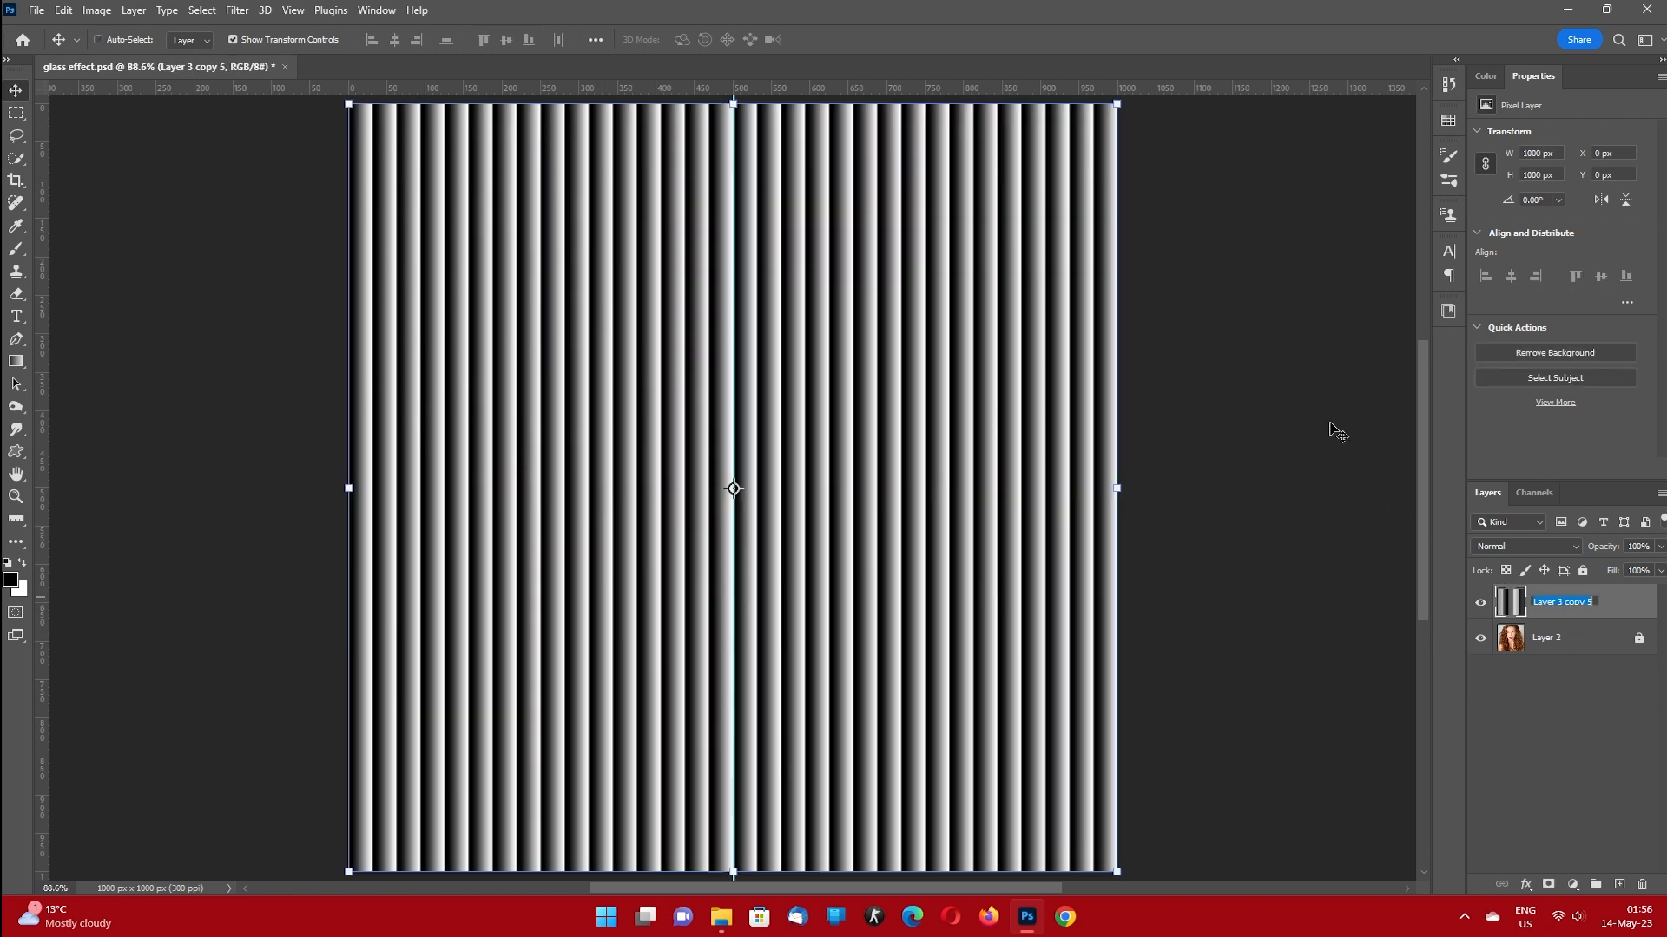
pyautogui.write('patern')
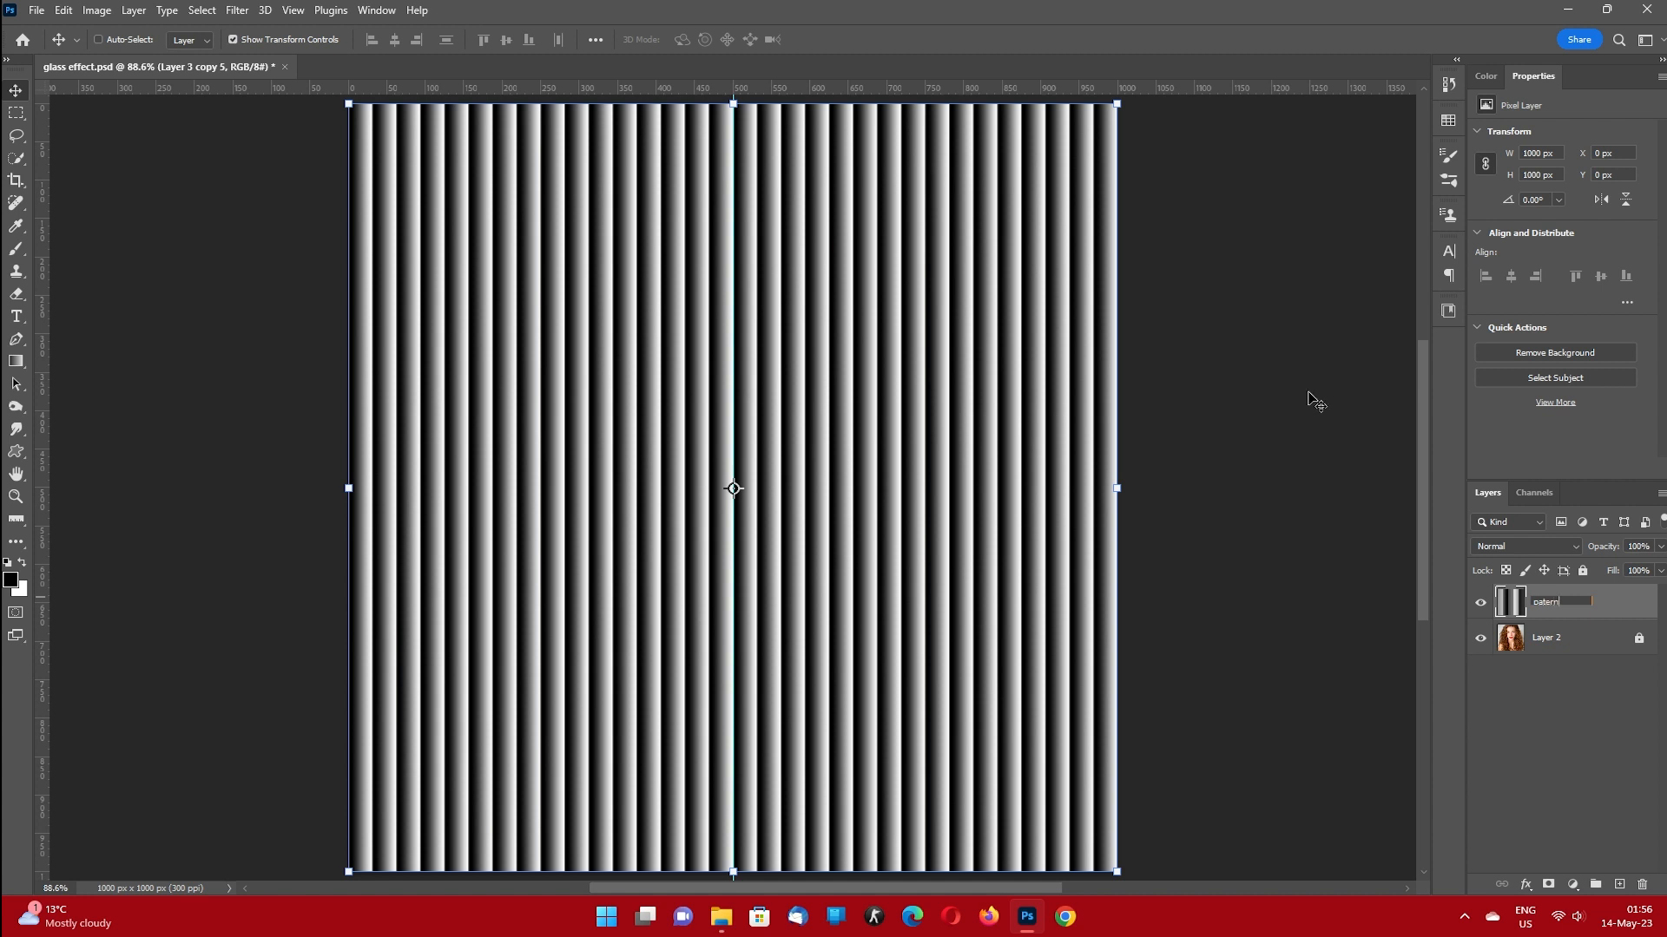
pyautogui.press('Return')
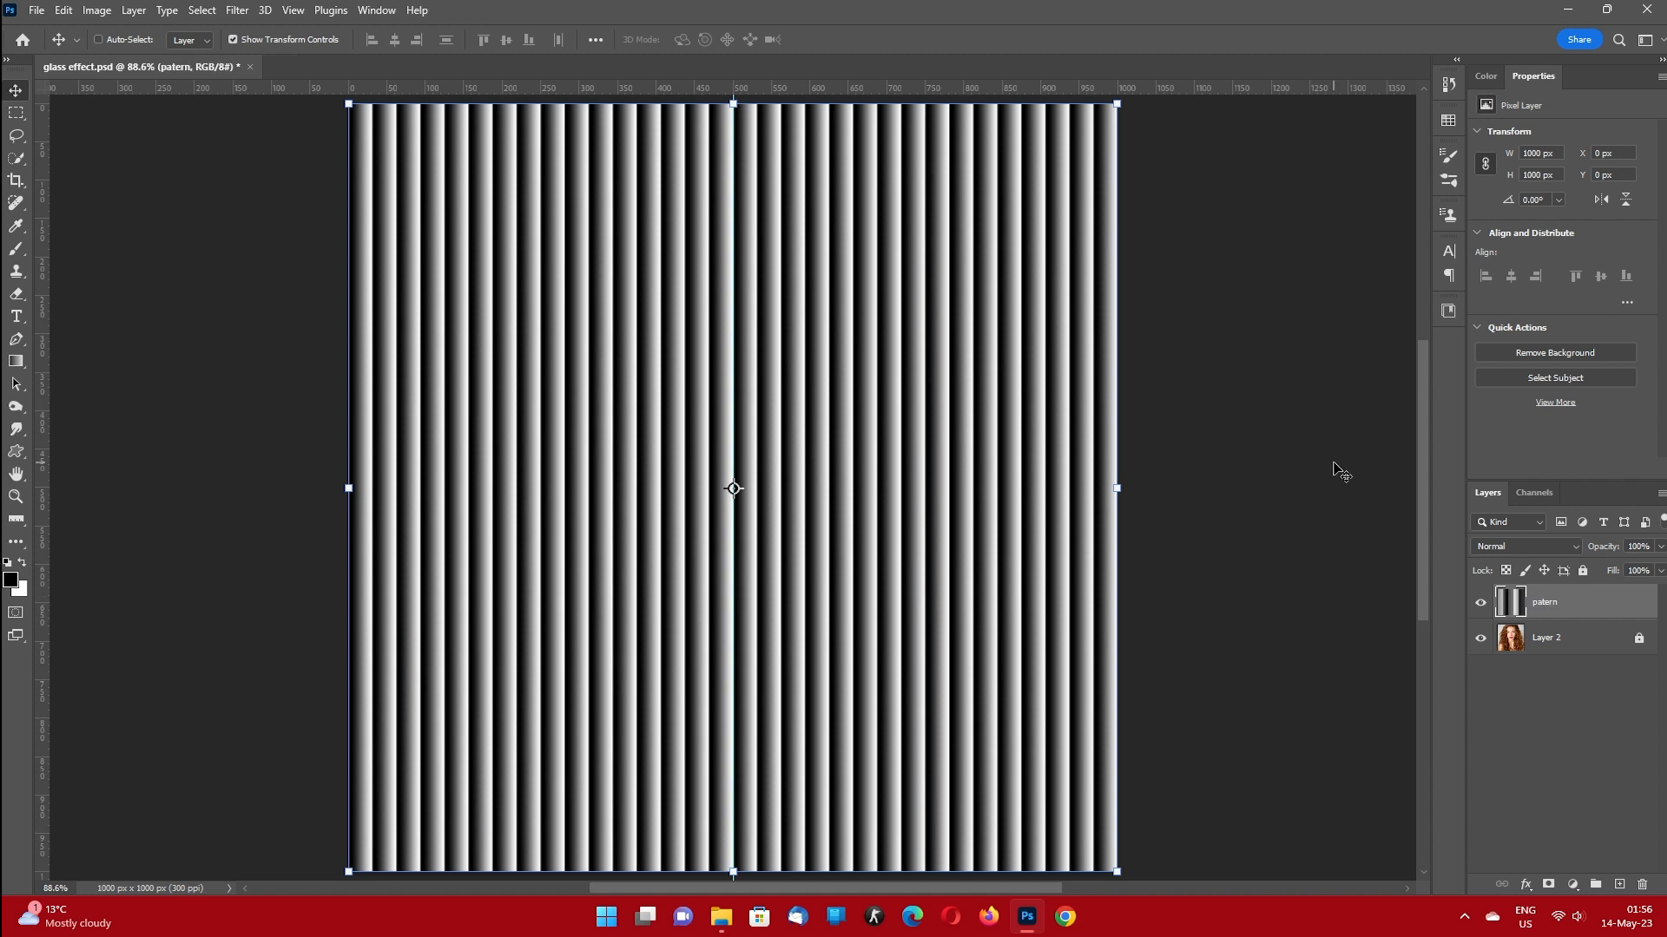
# Duplicate the patern layer into a new document.
pyautogui.rightClick(1578, 607)
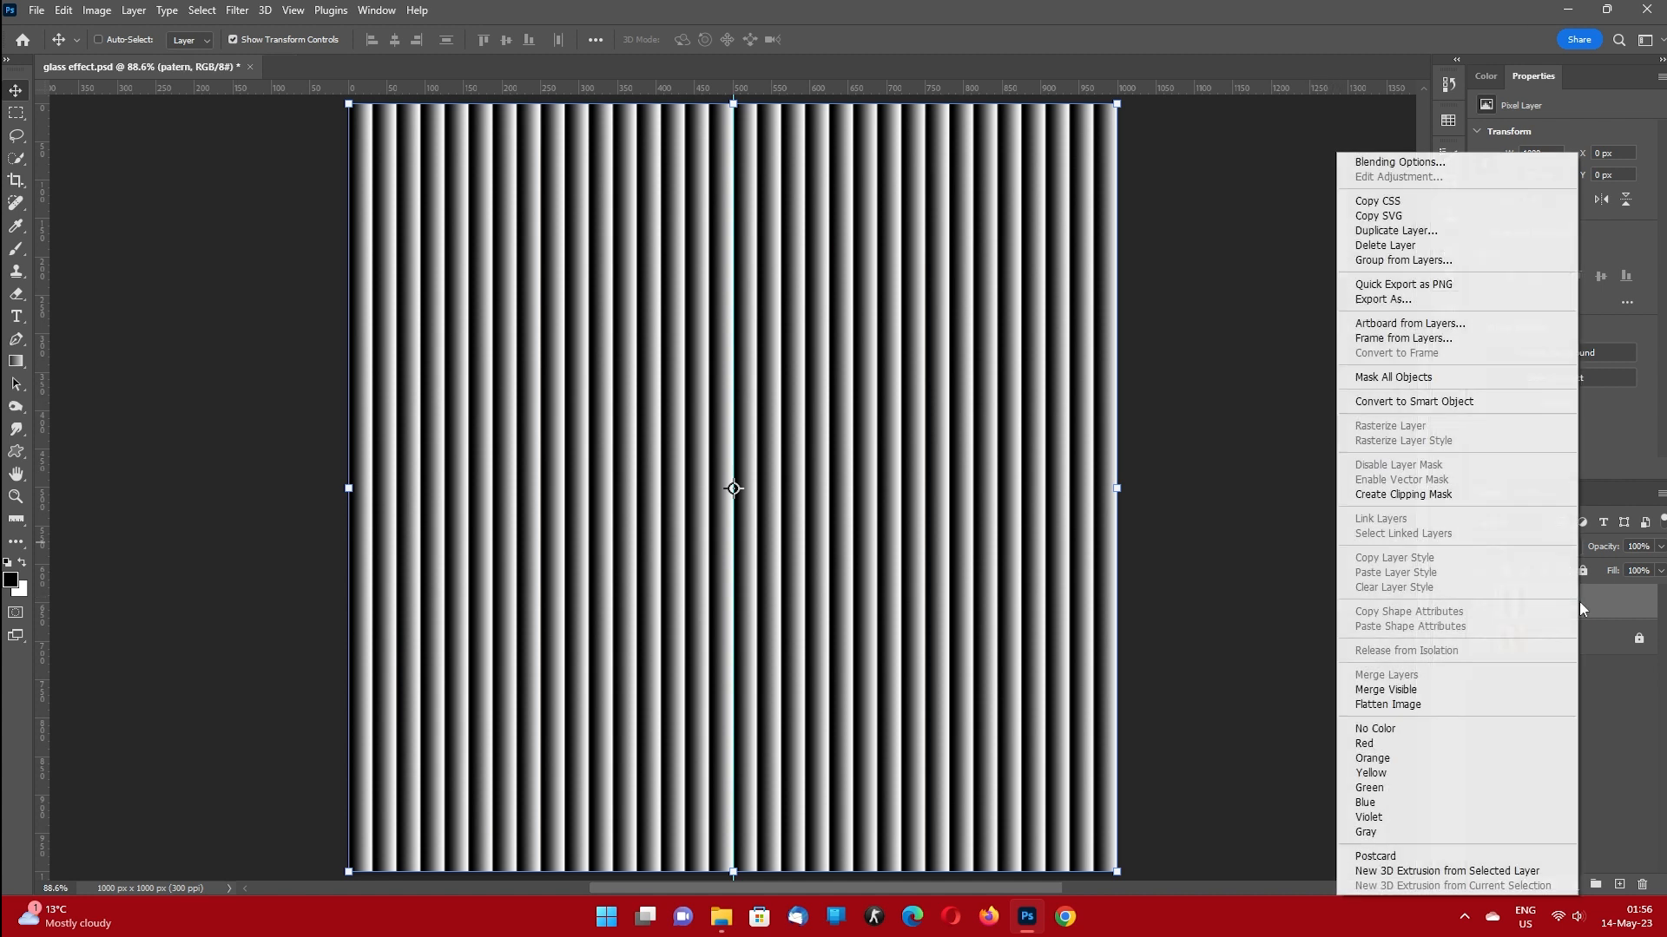
pyautogui.click(1407, 239)
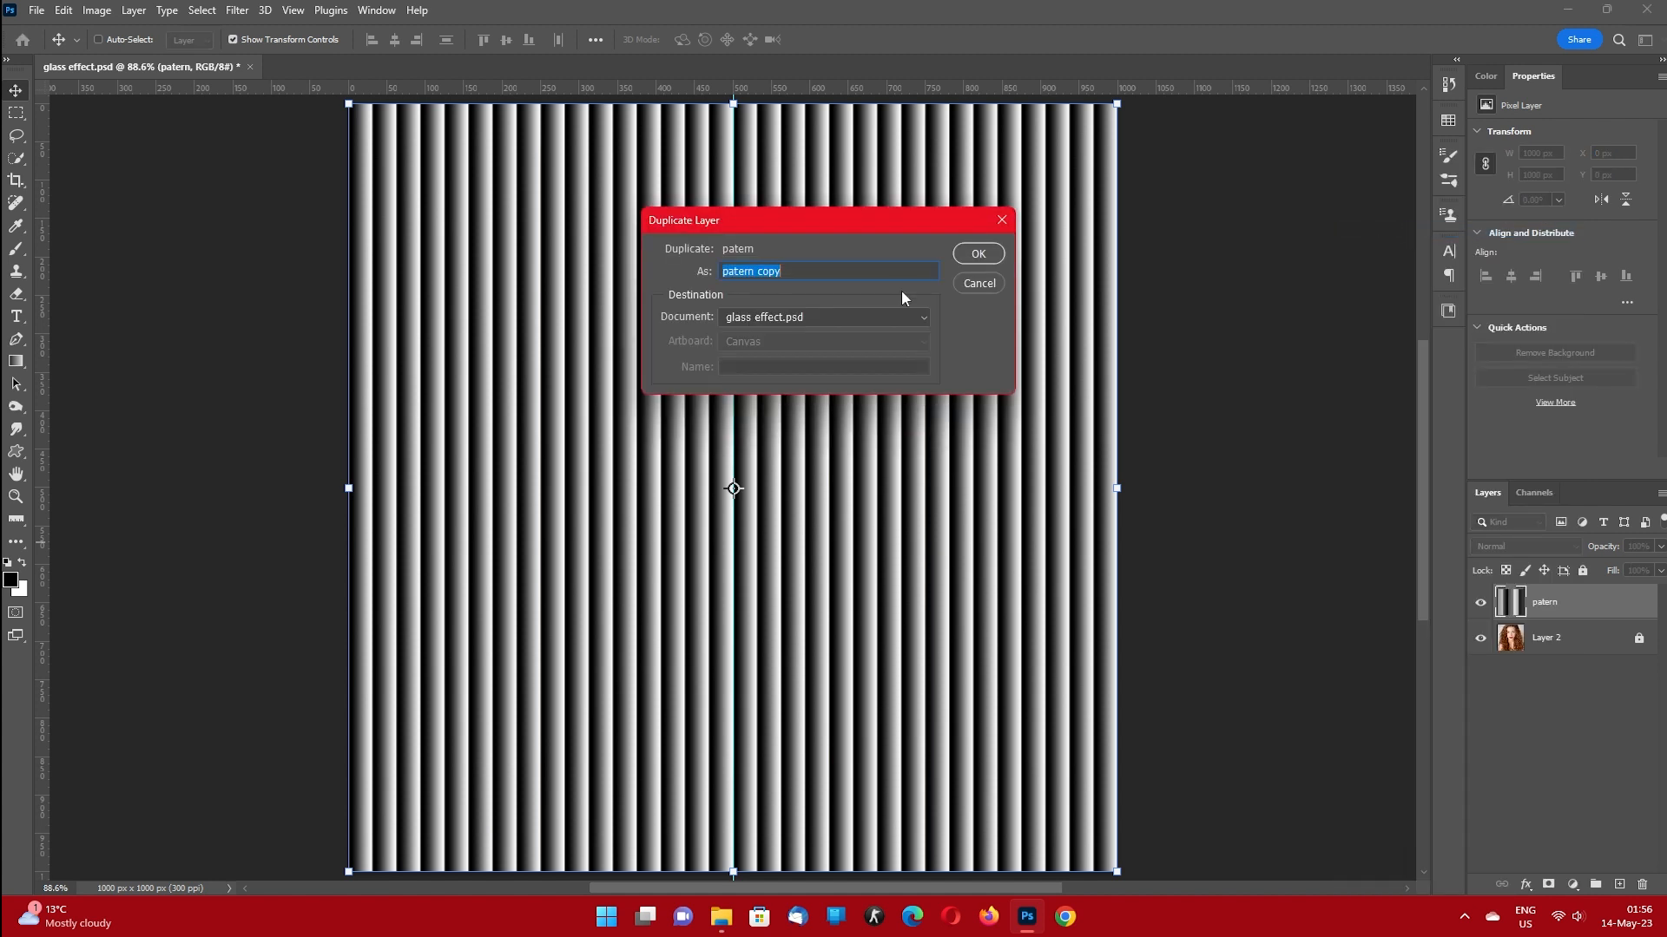
pyautogui.click(810, 319)
pyautogui.click(780, 346)
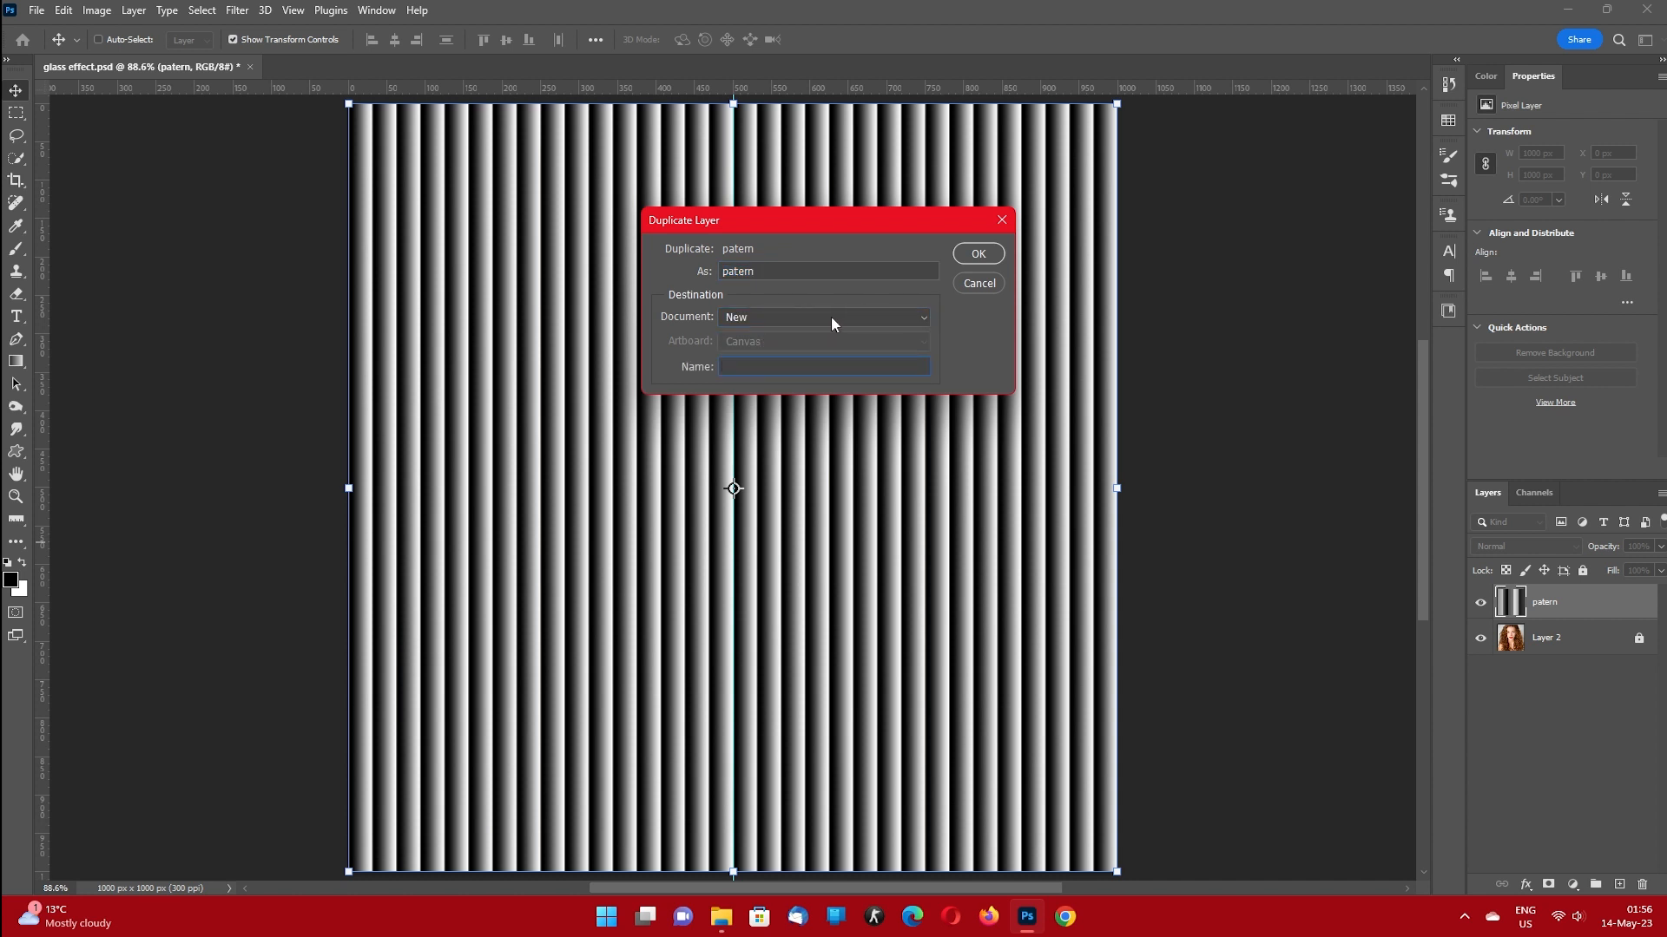
pyautogui.click(979, 257)
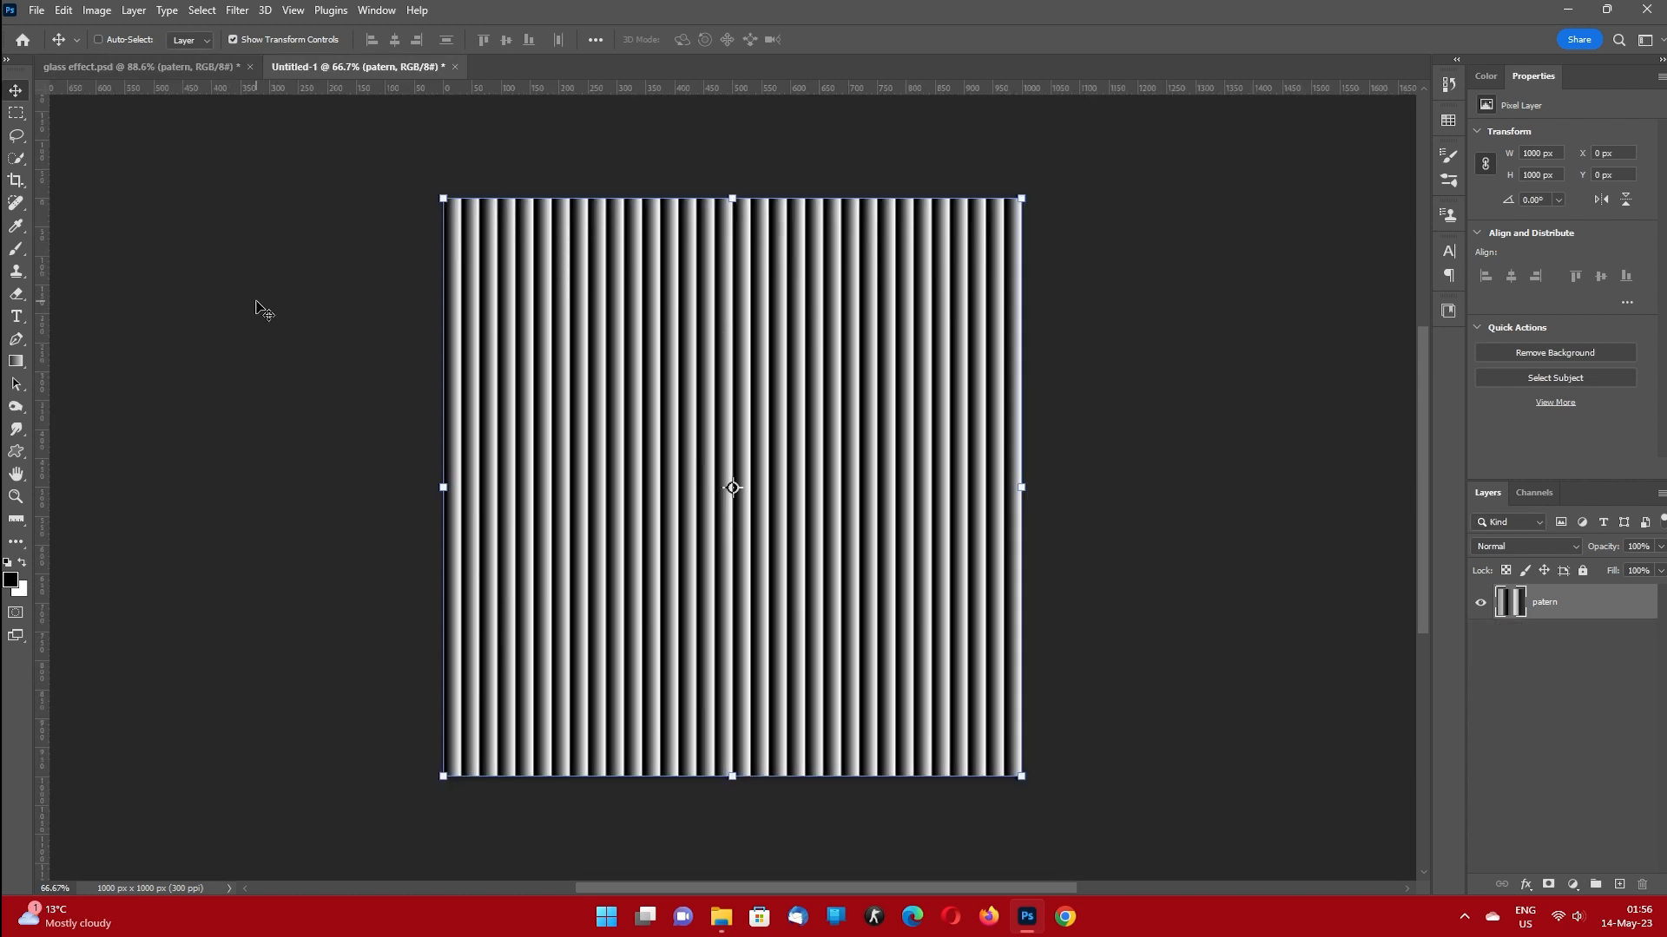
# Save the new stripe document in Photoshop format as "patern" in the Downloads folder.
pyautogui.hotkey('ctrl', 's')
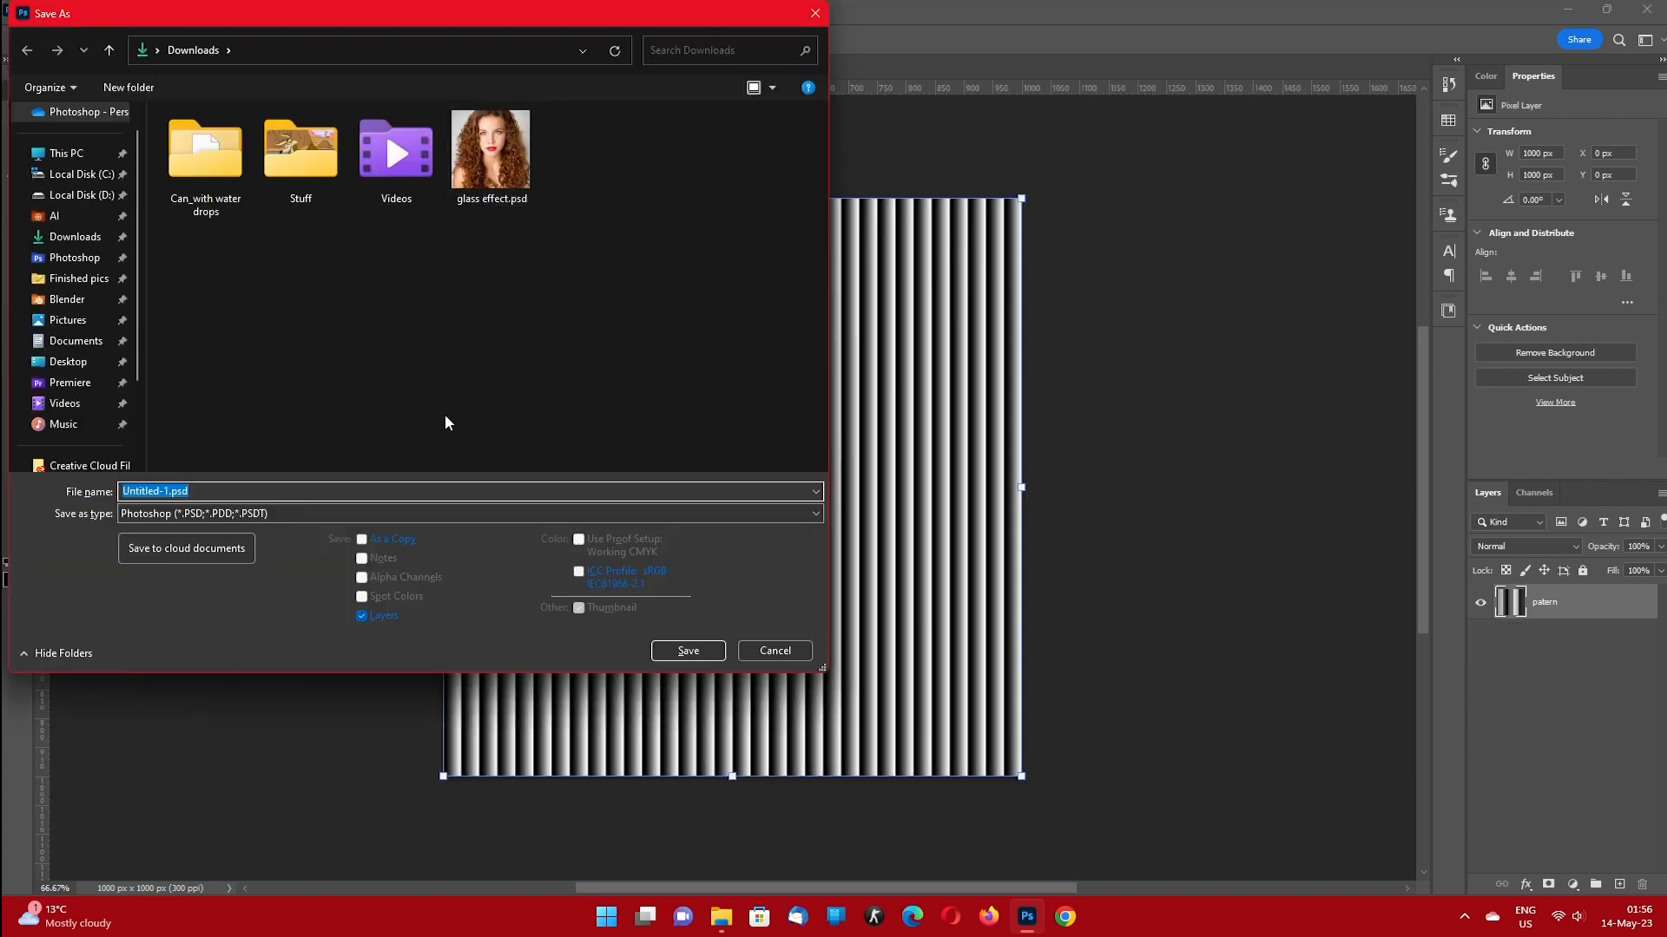
pyautogui.write('patern')
pyautogui.click(688, 651)
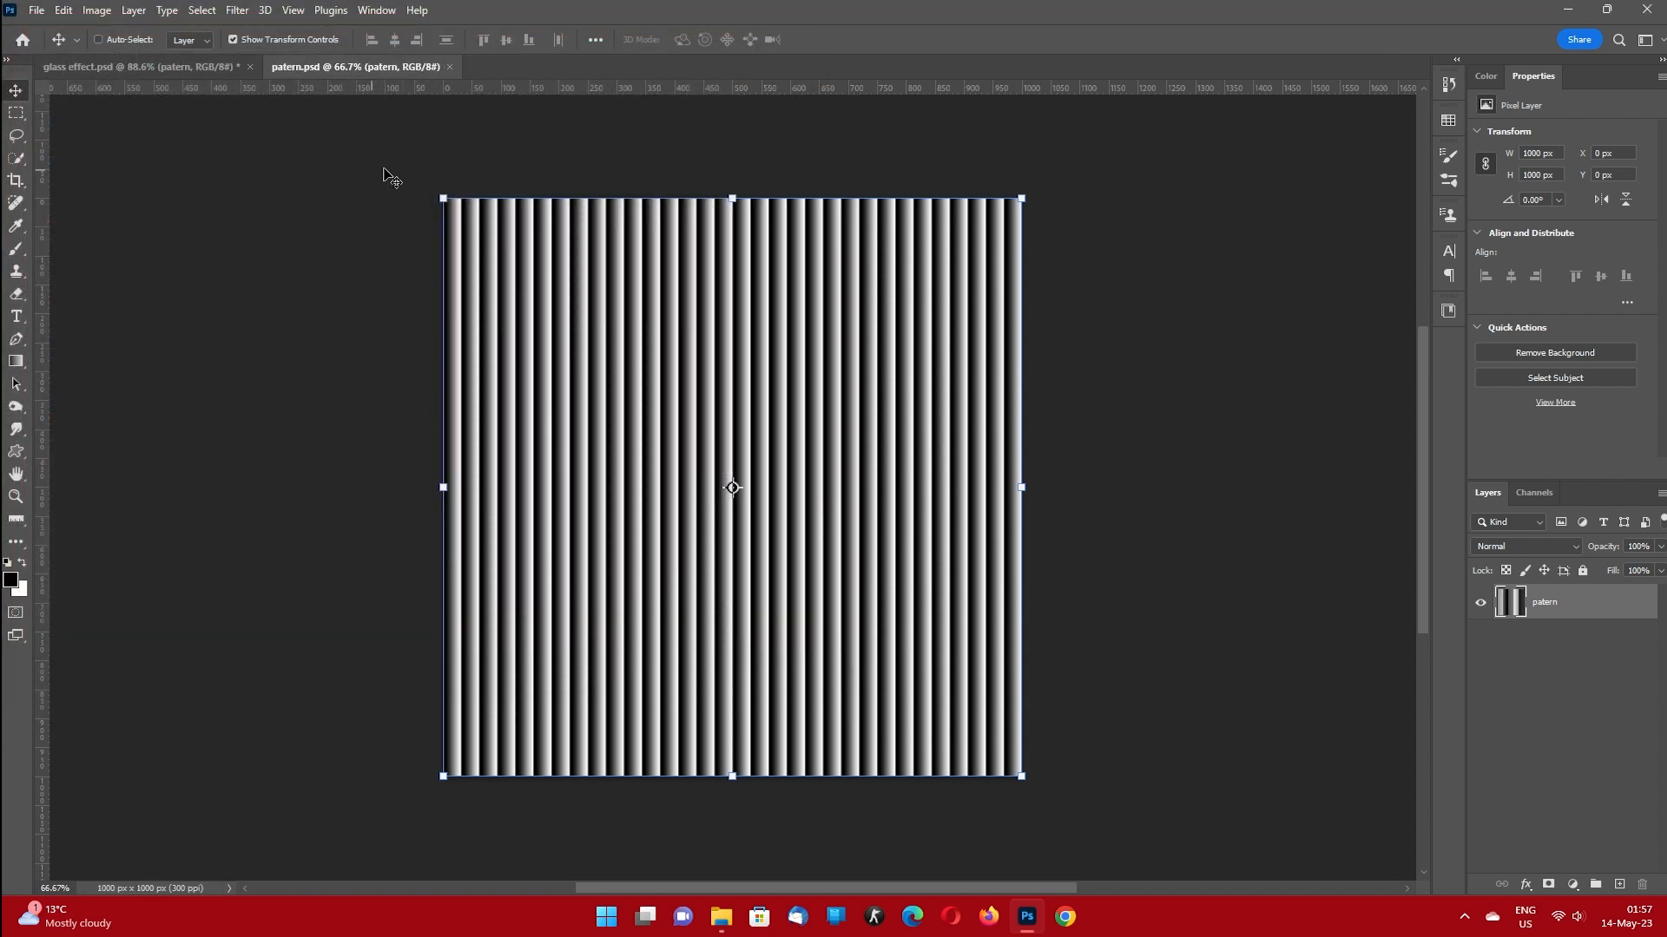
# Close patern.psd and delete the patern layer from glass effect.psd.
pyautogui.click(450, 66)
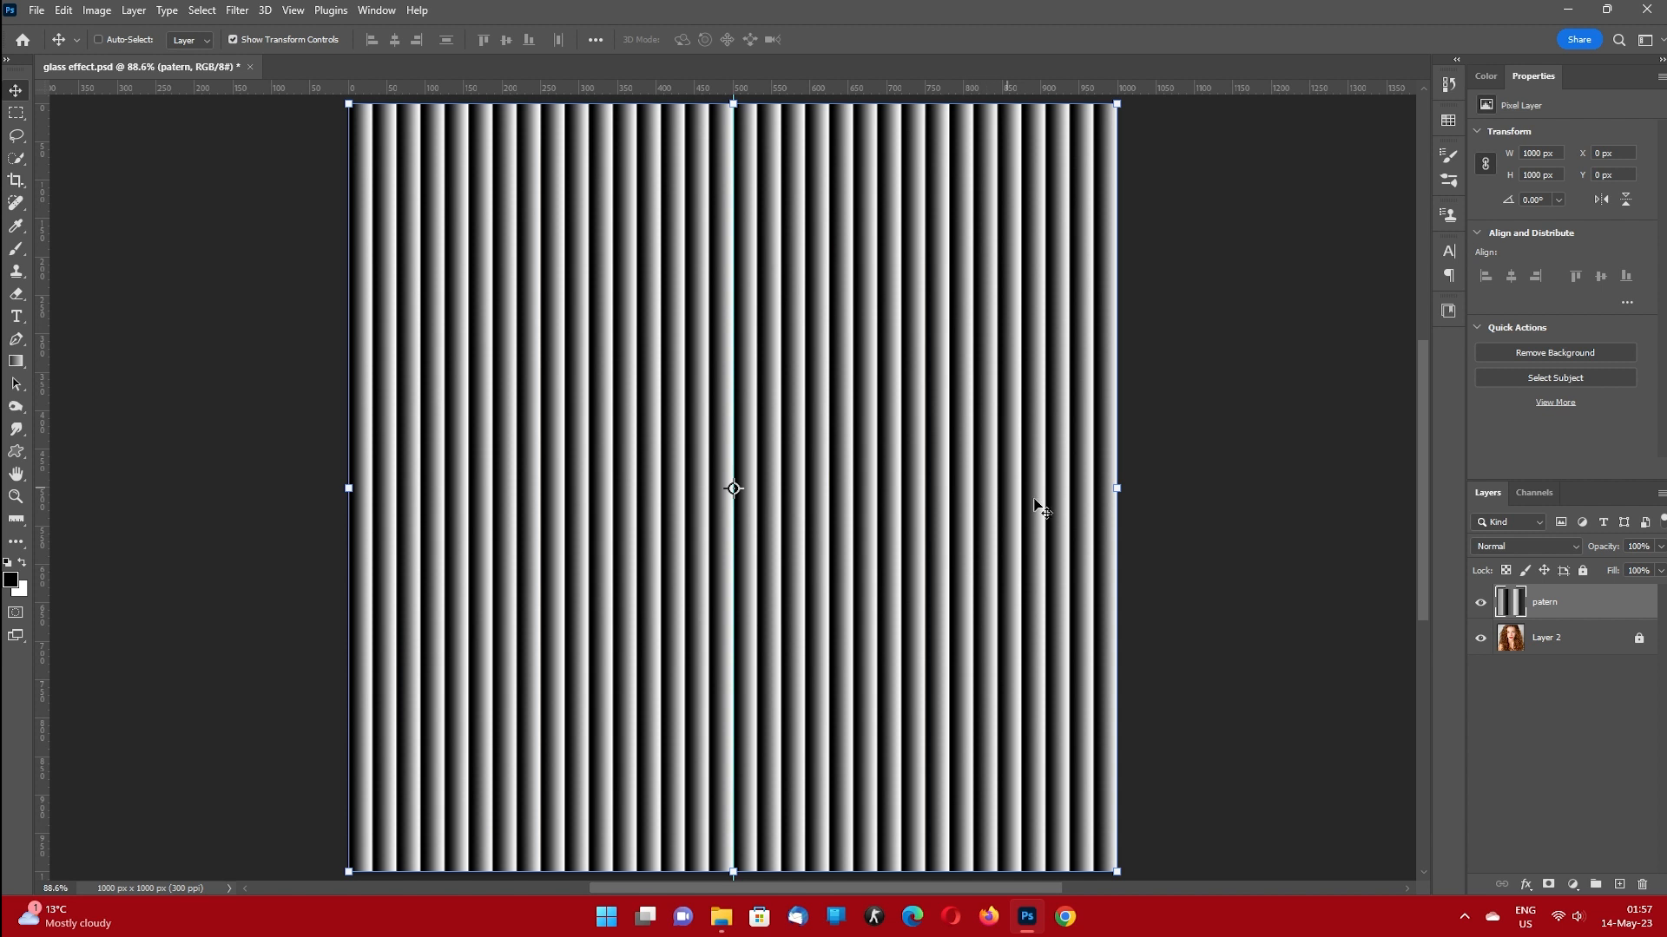
pyautogui.moveTo(1590, 605); pyautogui.dragTo(1642, 884)
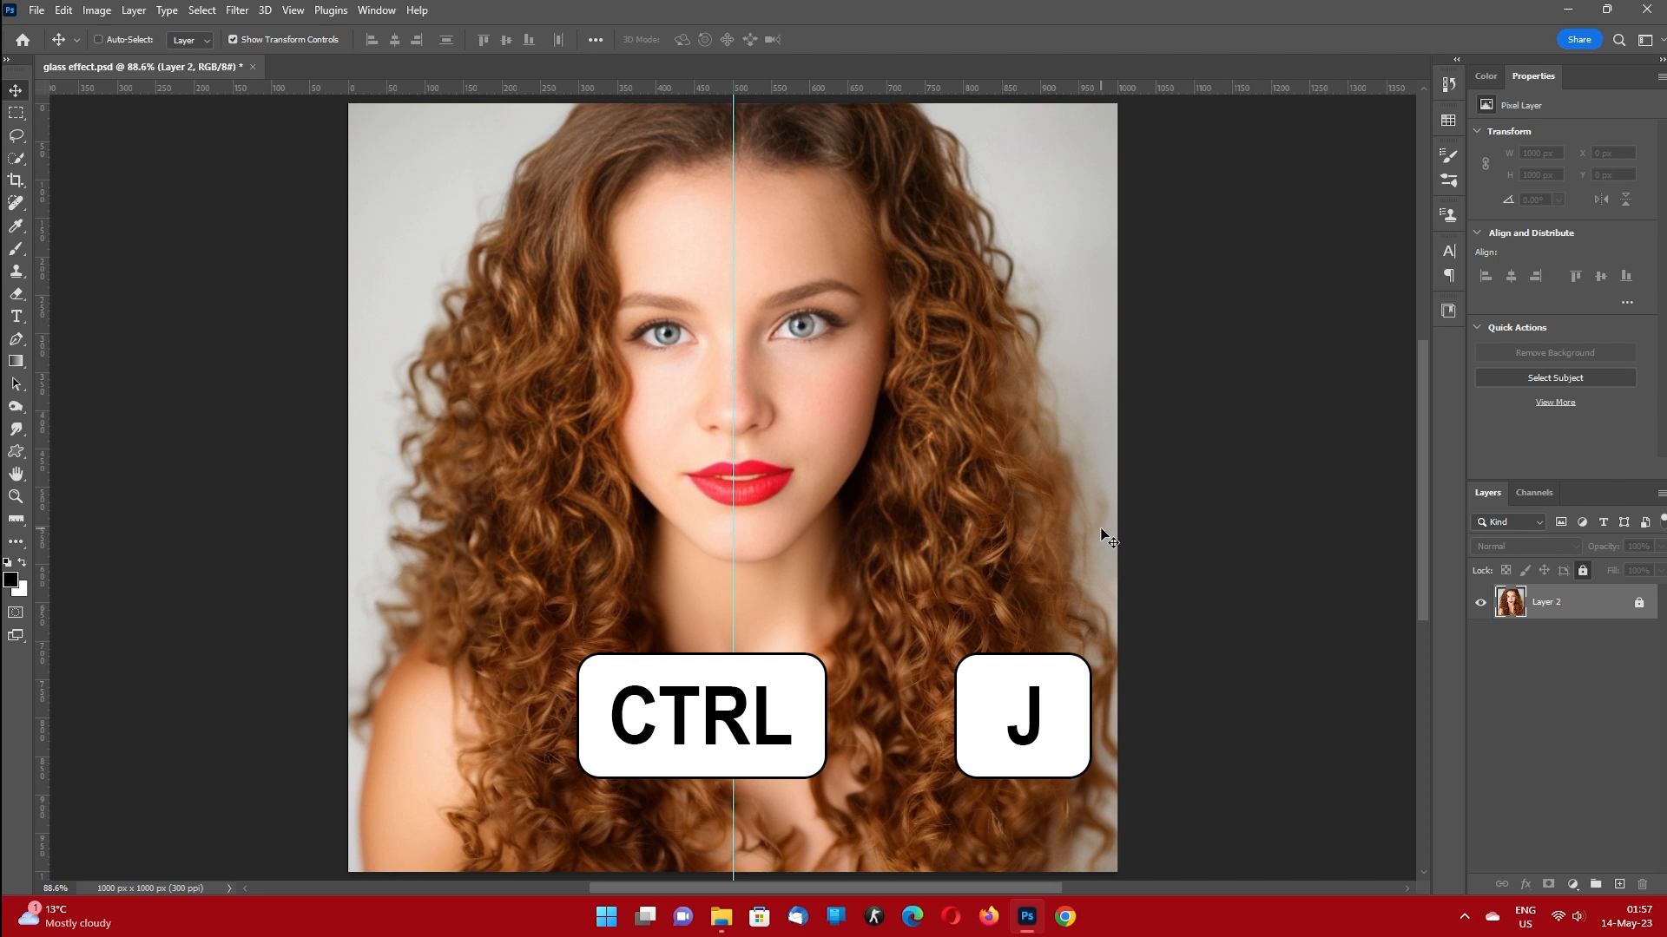
# Duplicate the portrait layer and bring up the Glass distort filter in the Filter Gallery for the copy.
pyautogui.hotkey('ctrl', 'j')
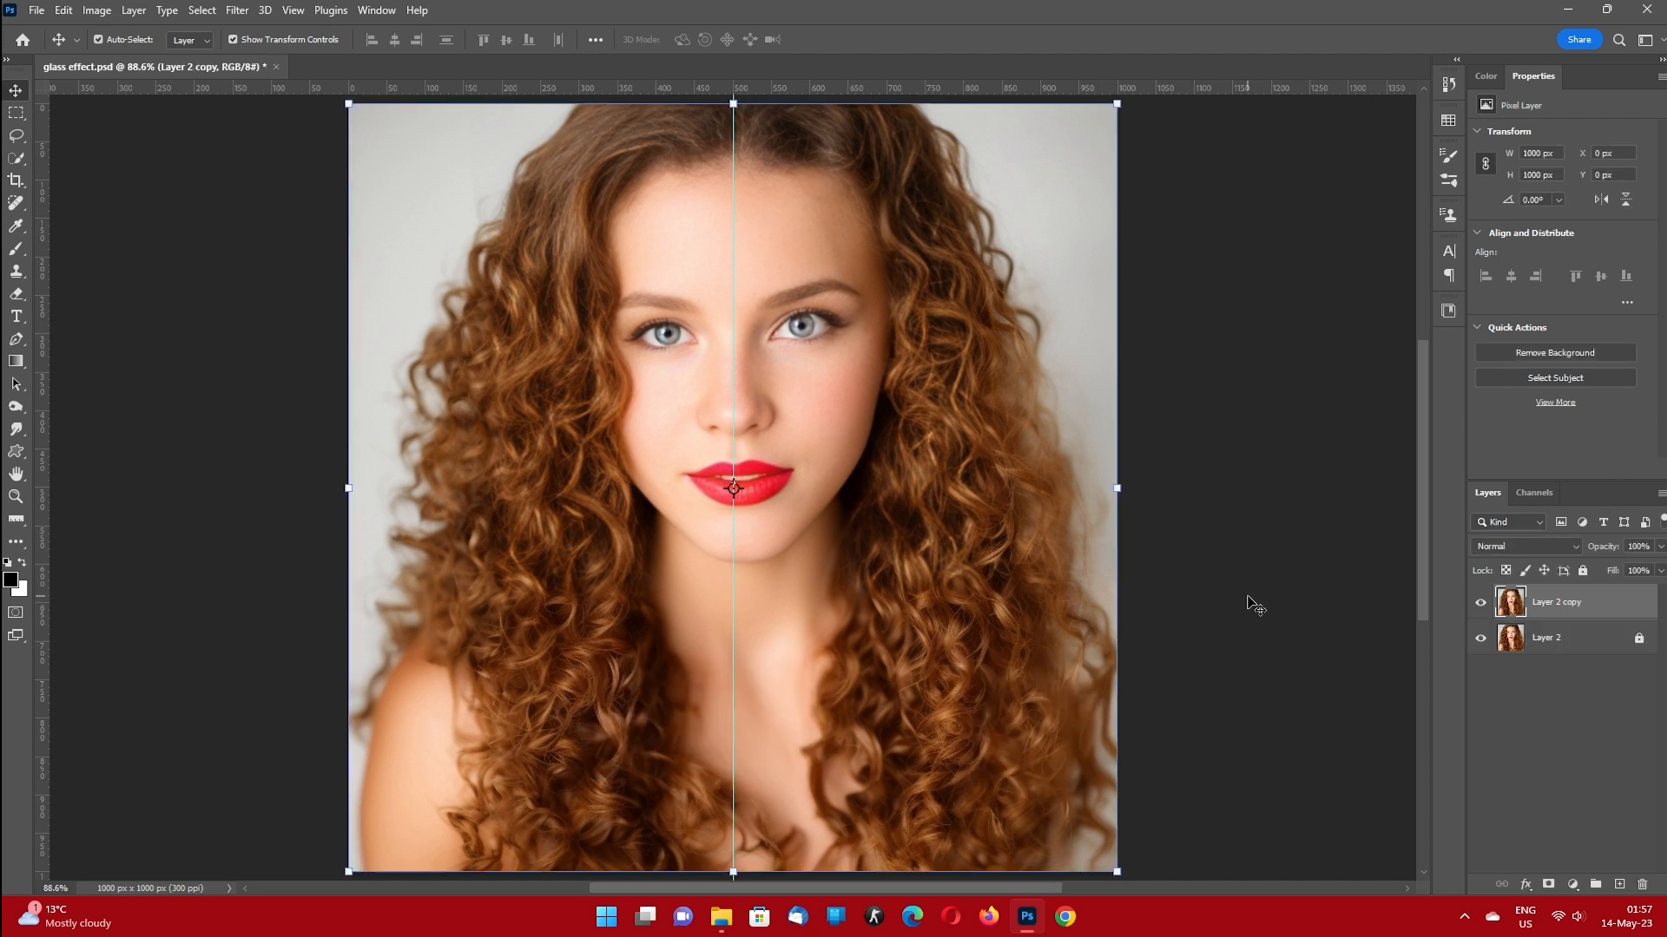
pyautogui.click(237, 10)
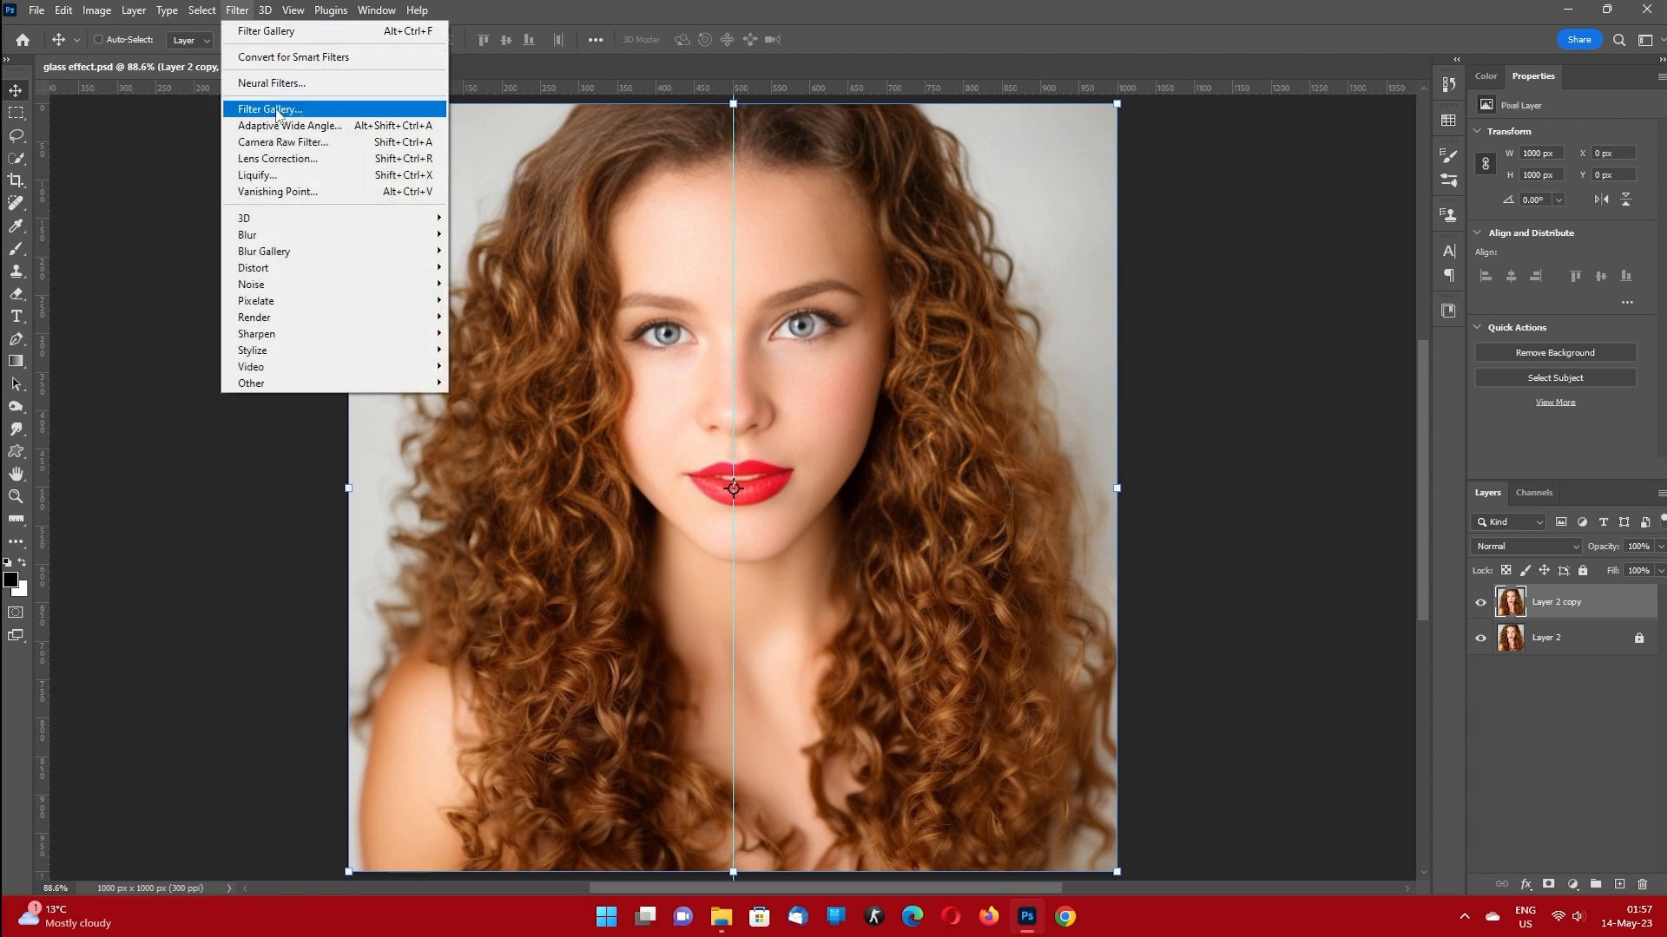
pyautogui.click(314, 110)
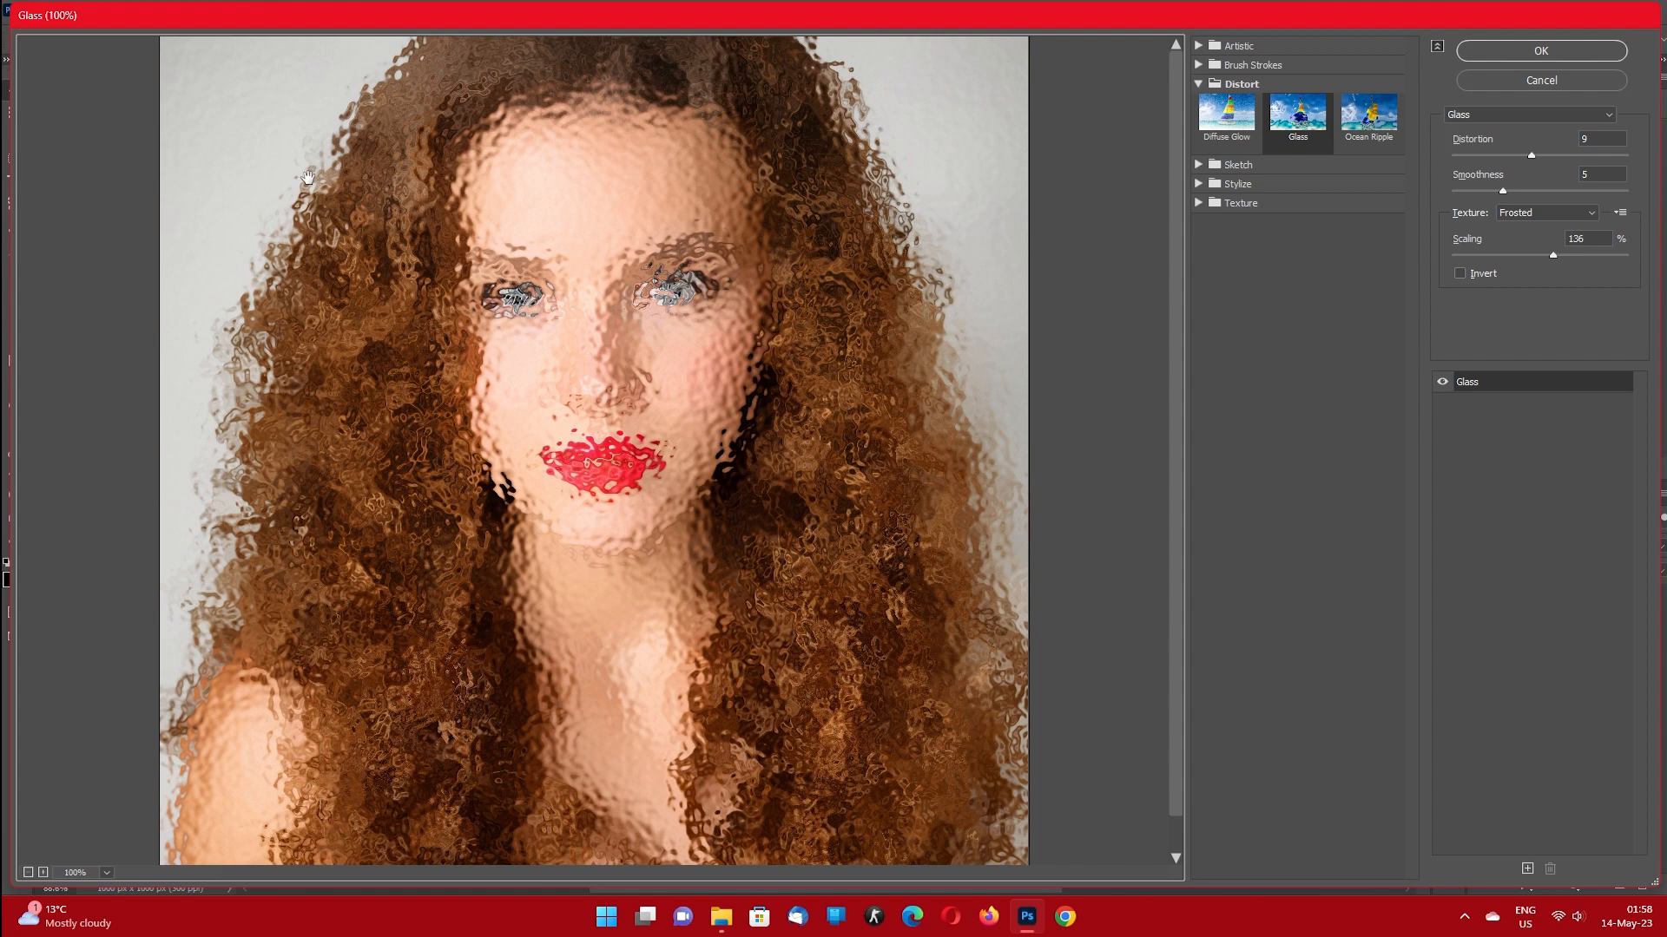
pyautogui.click(1199, 84)
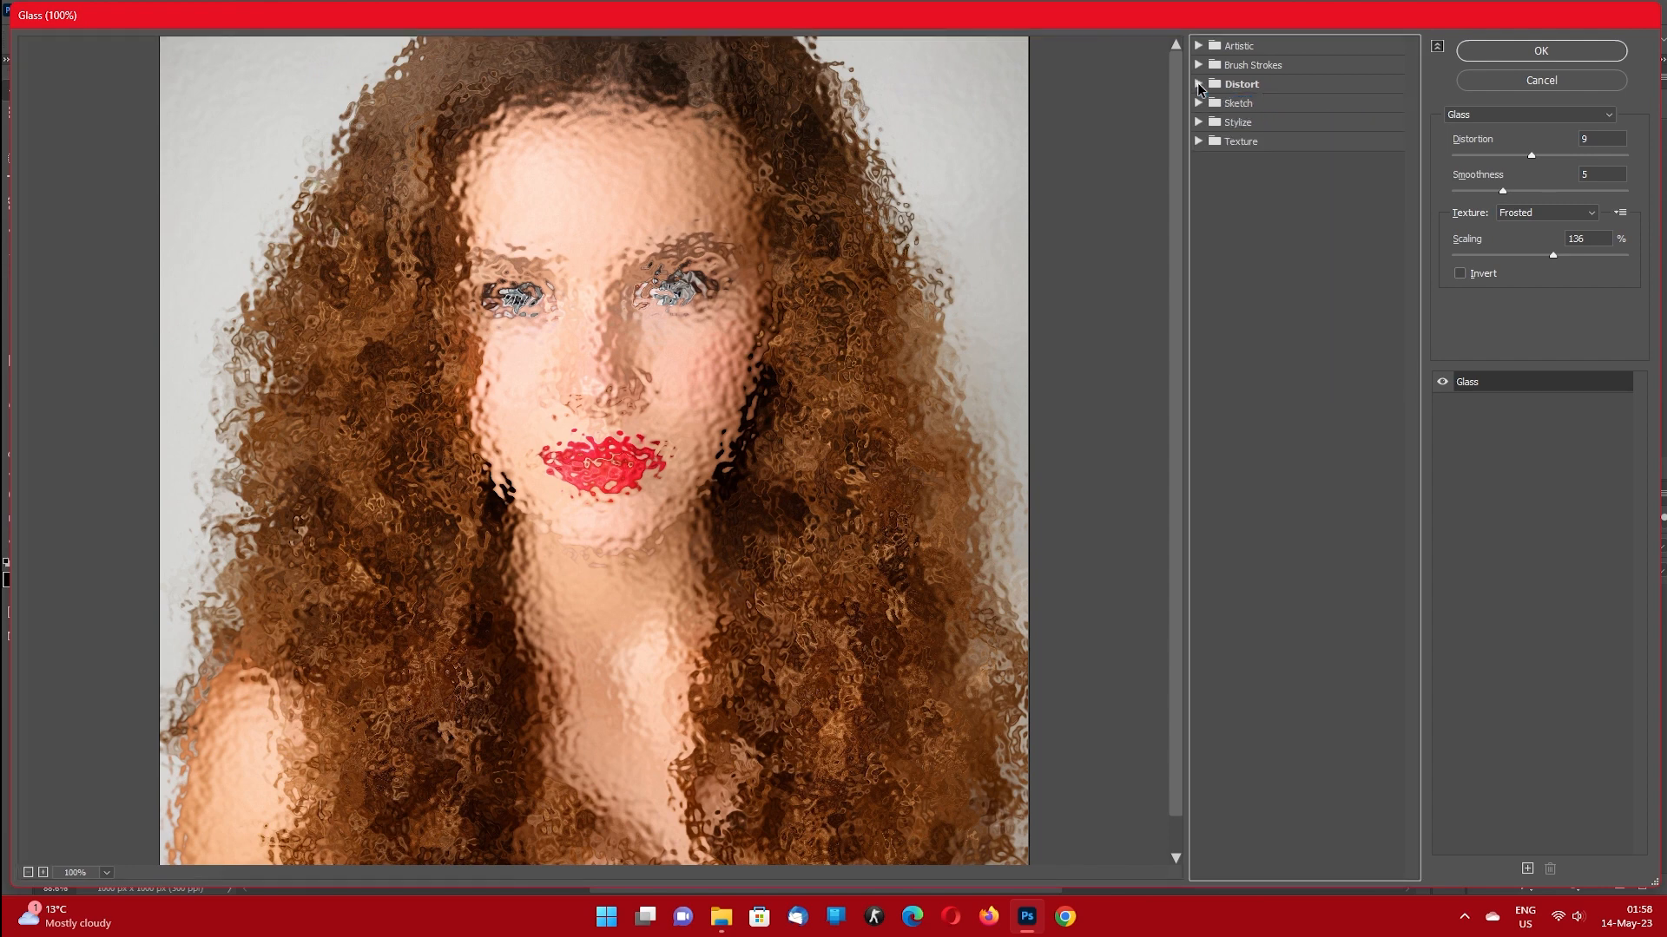
pyautogui.click(1199, 84)
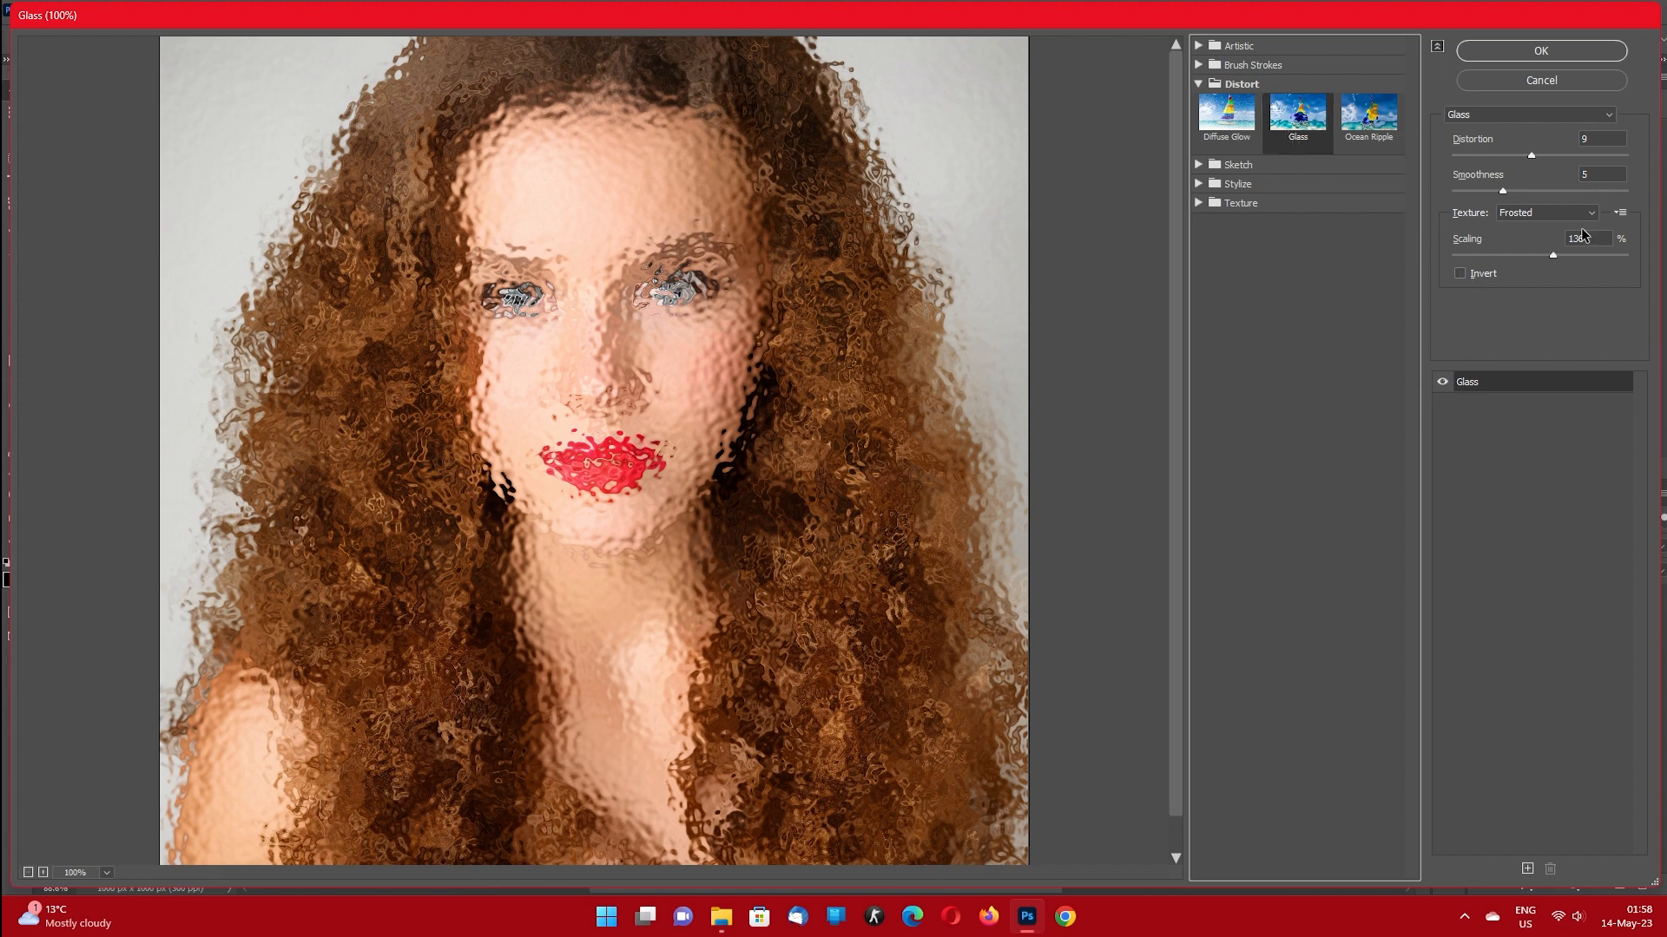
# Load patern.psd from Downloads as the Glass filter's texture and apply the filter with 141% scaling.
pyautogui.click(1622, 213)
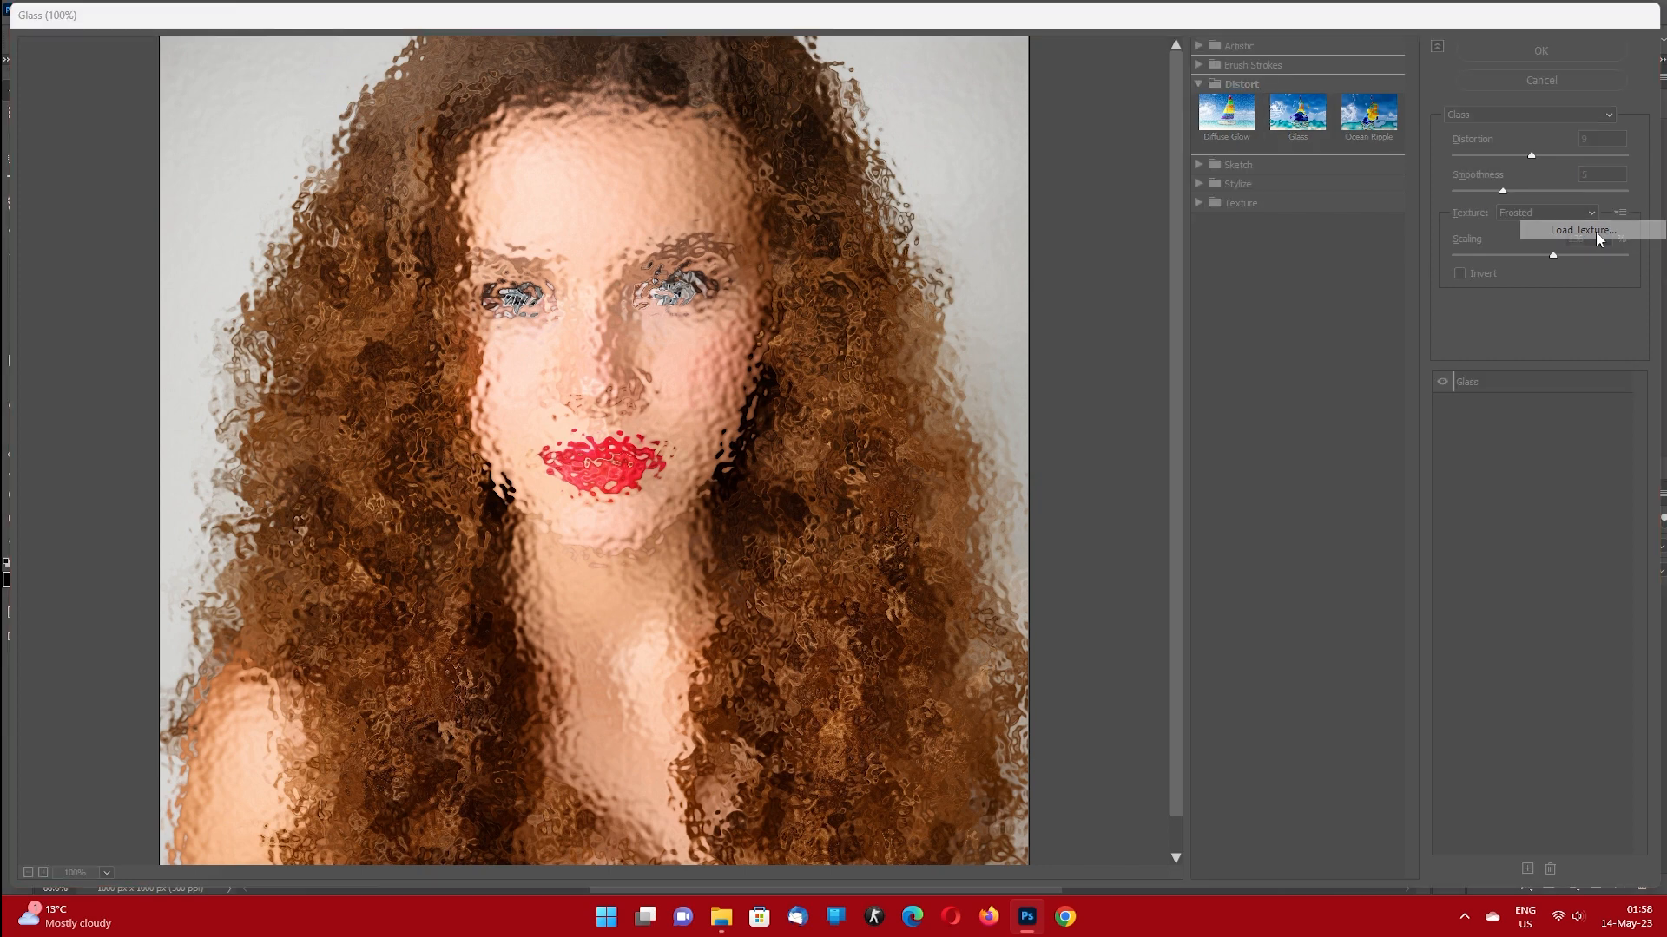
pyautogui.click(1595, 230)
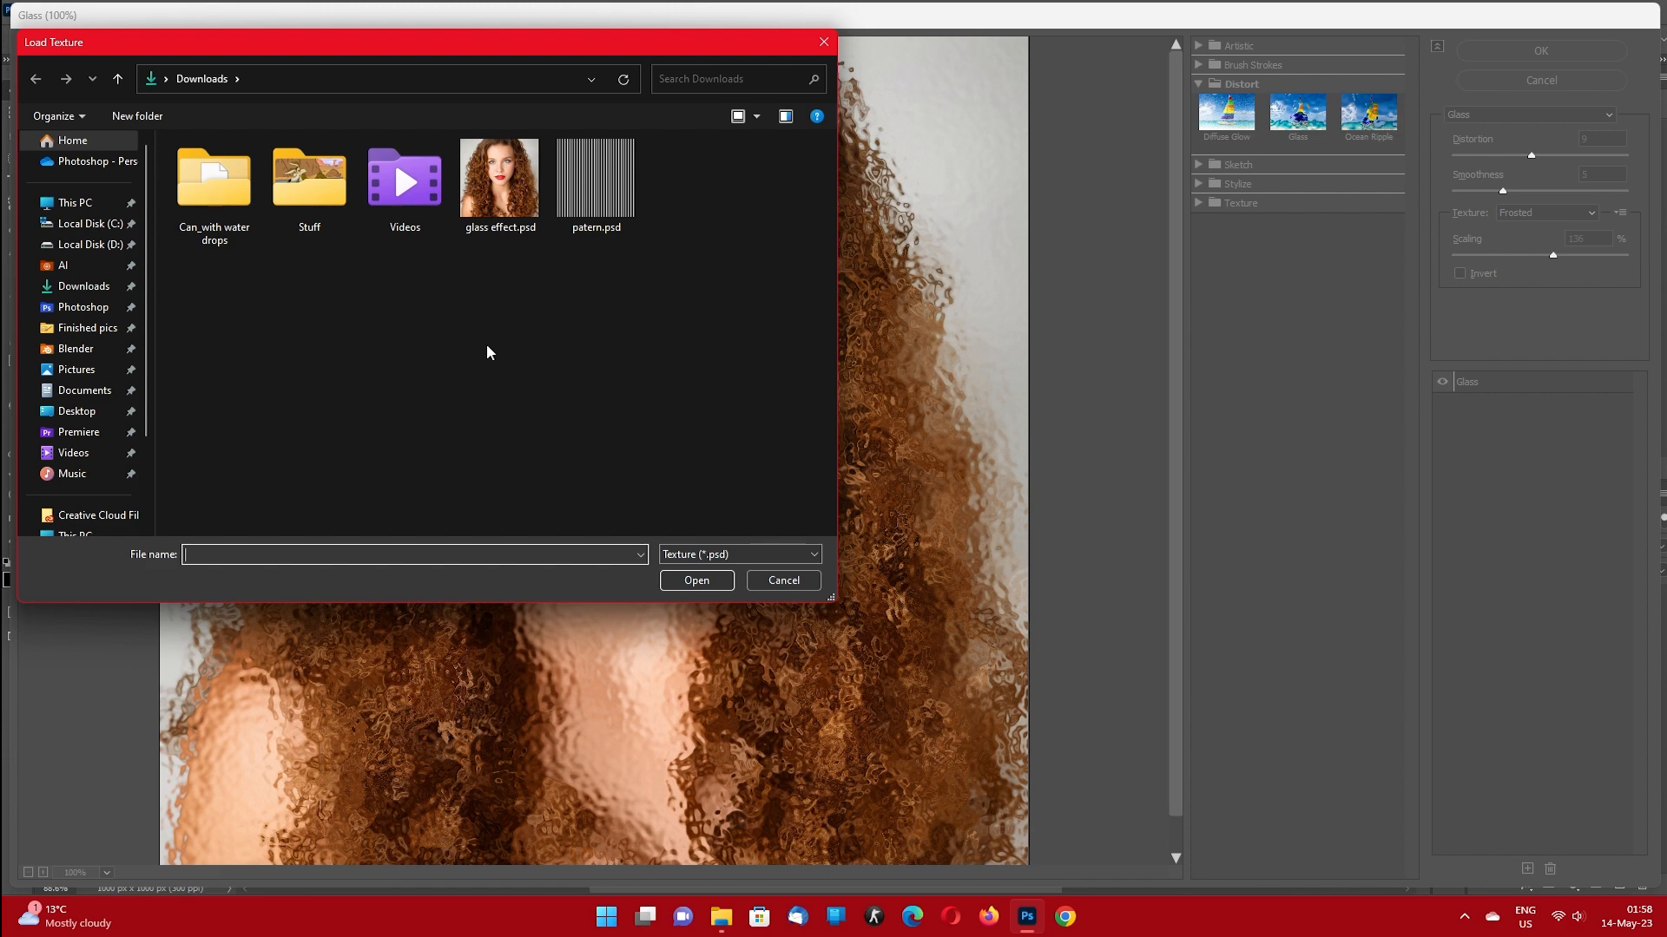
pyautogui.click(592, 158)
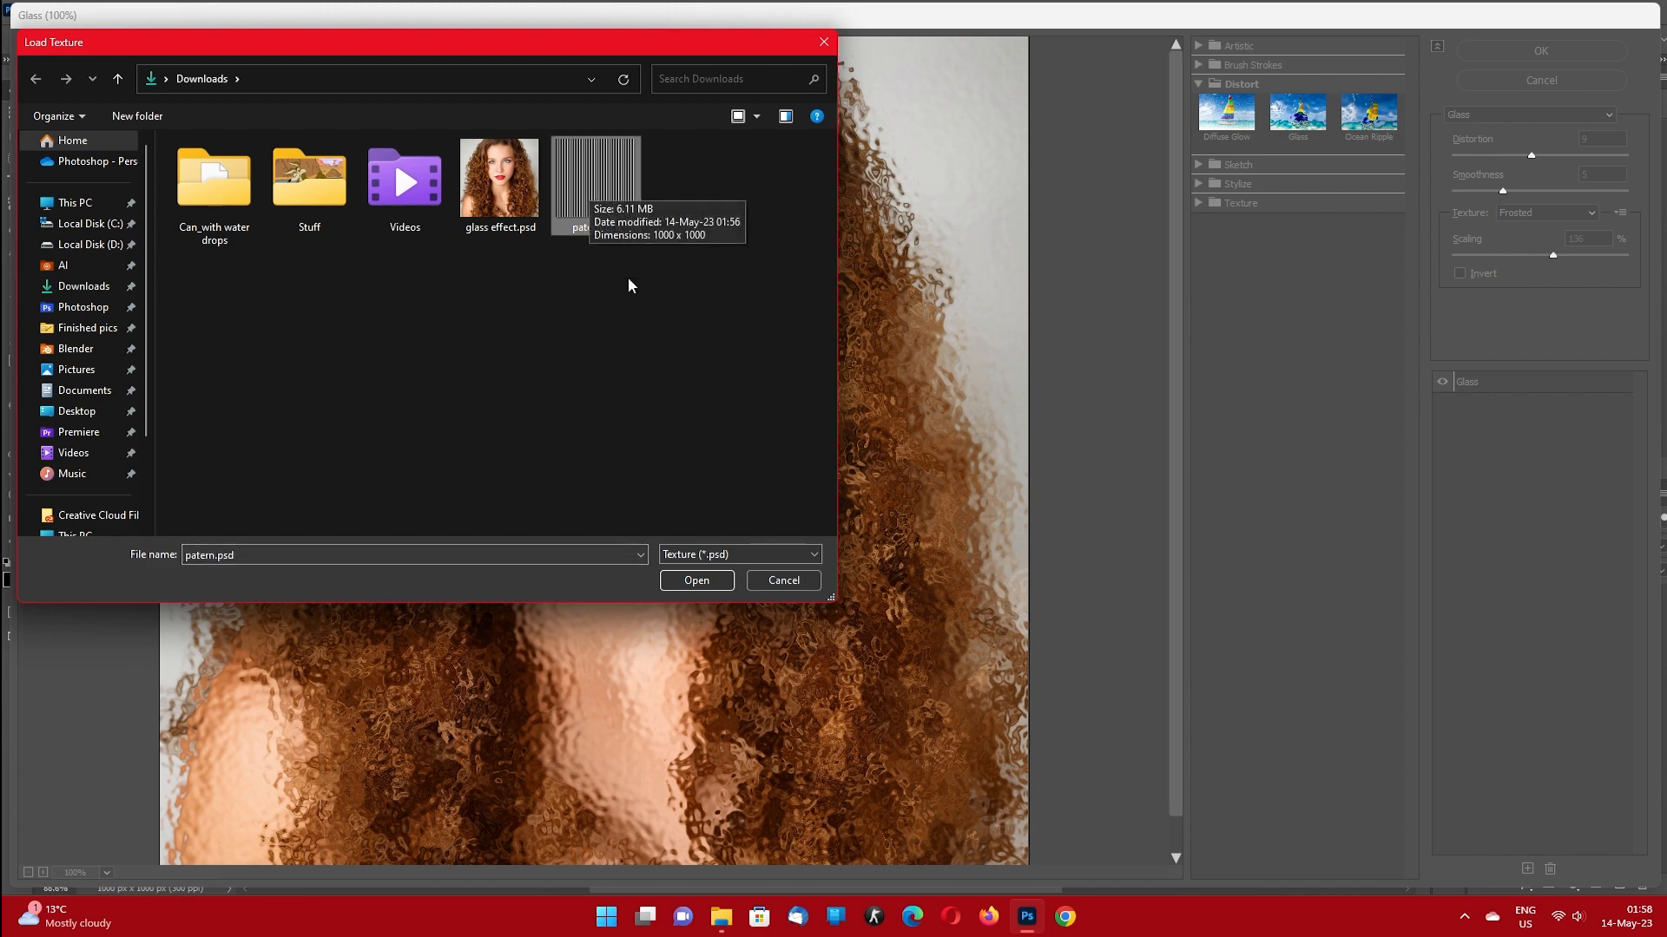
pyautogui.click(701, 581)
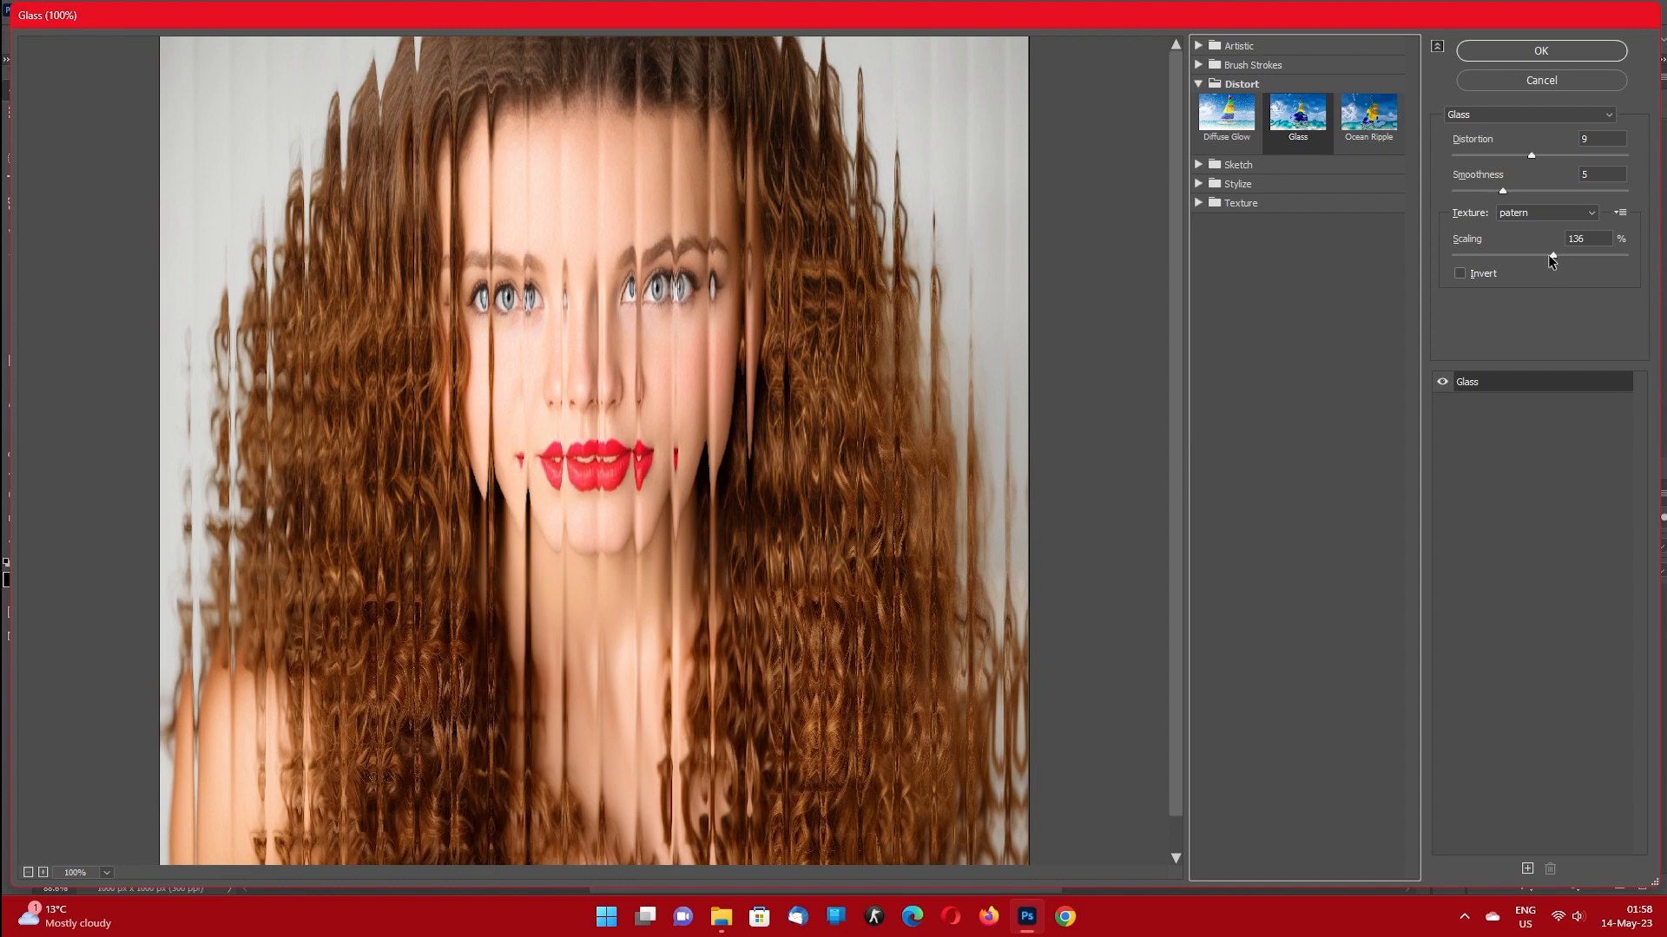
pyautogui.moveTo(1552, 255); pyautogui.dragTo(1559, 316)
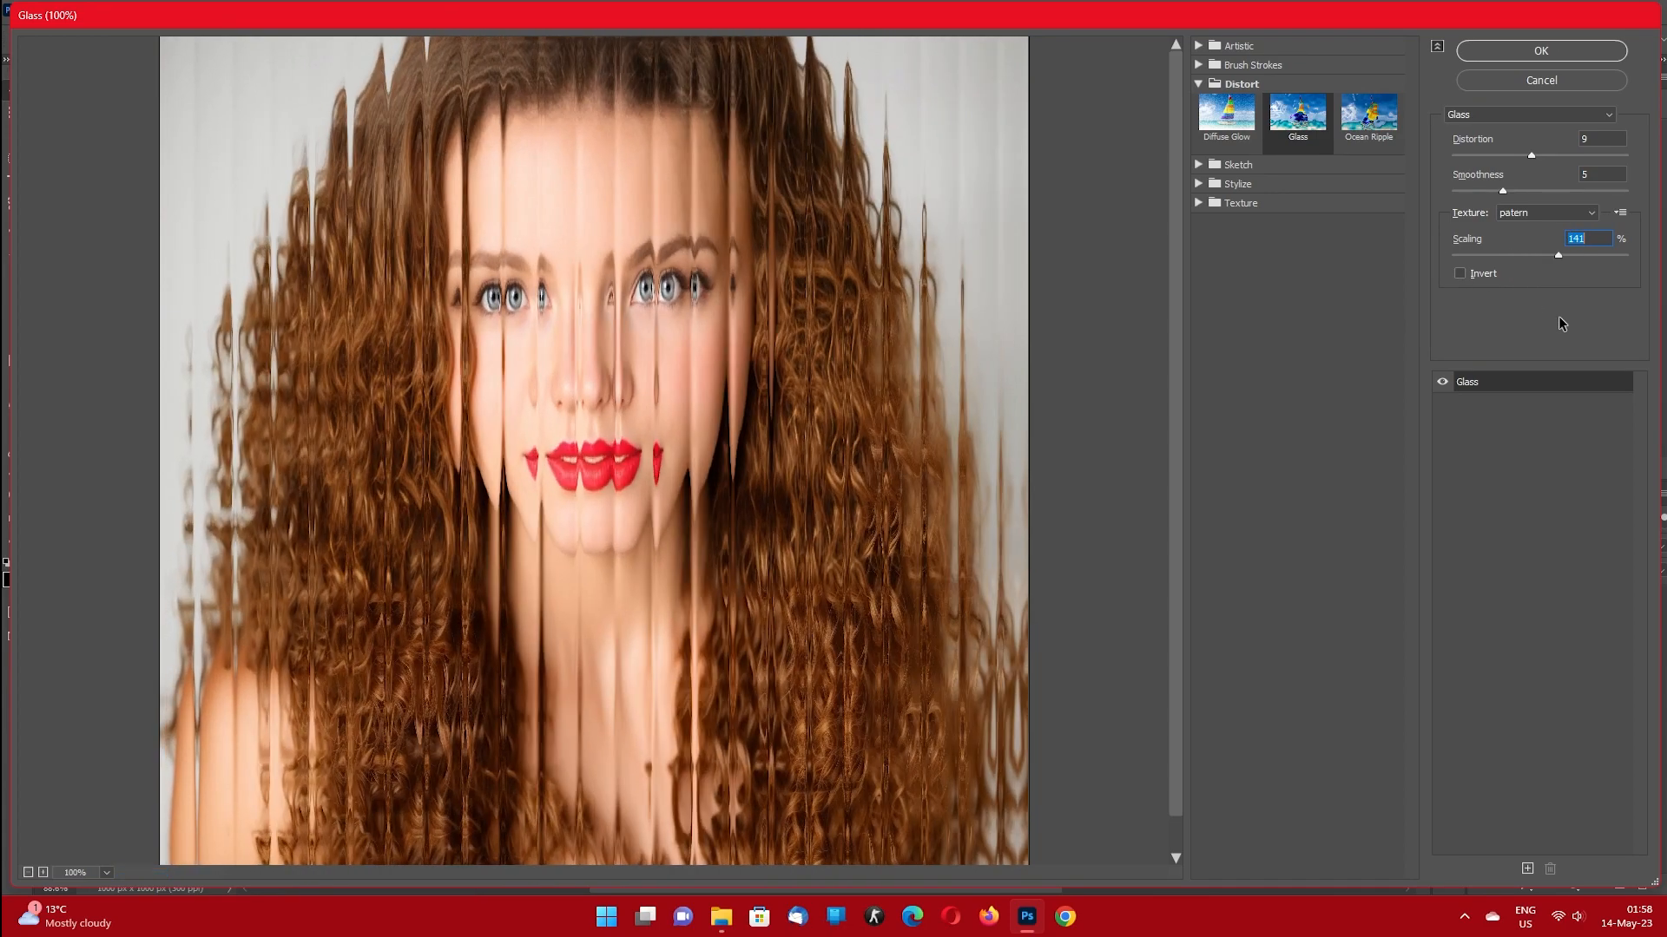
pyautogui.click(1541, 51)
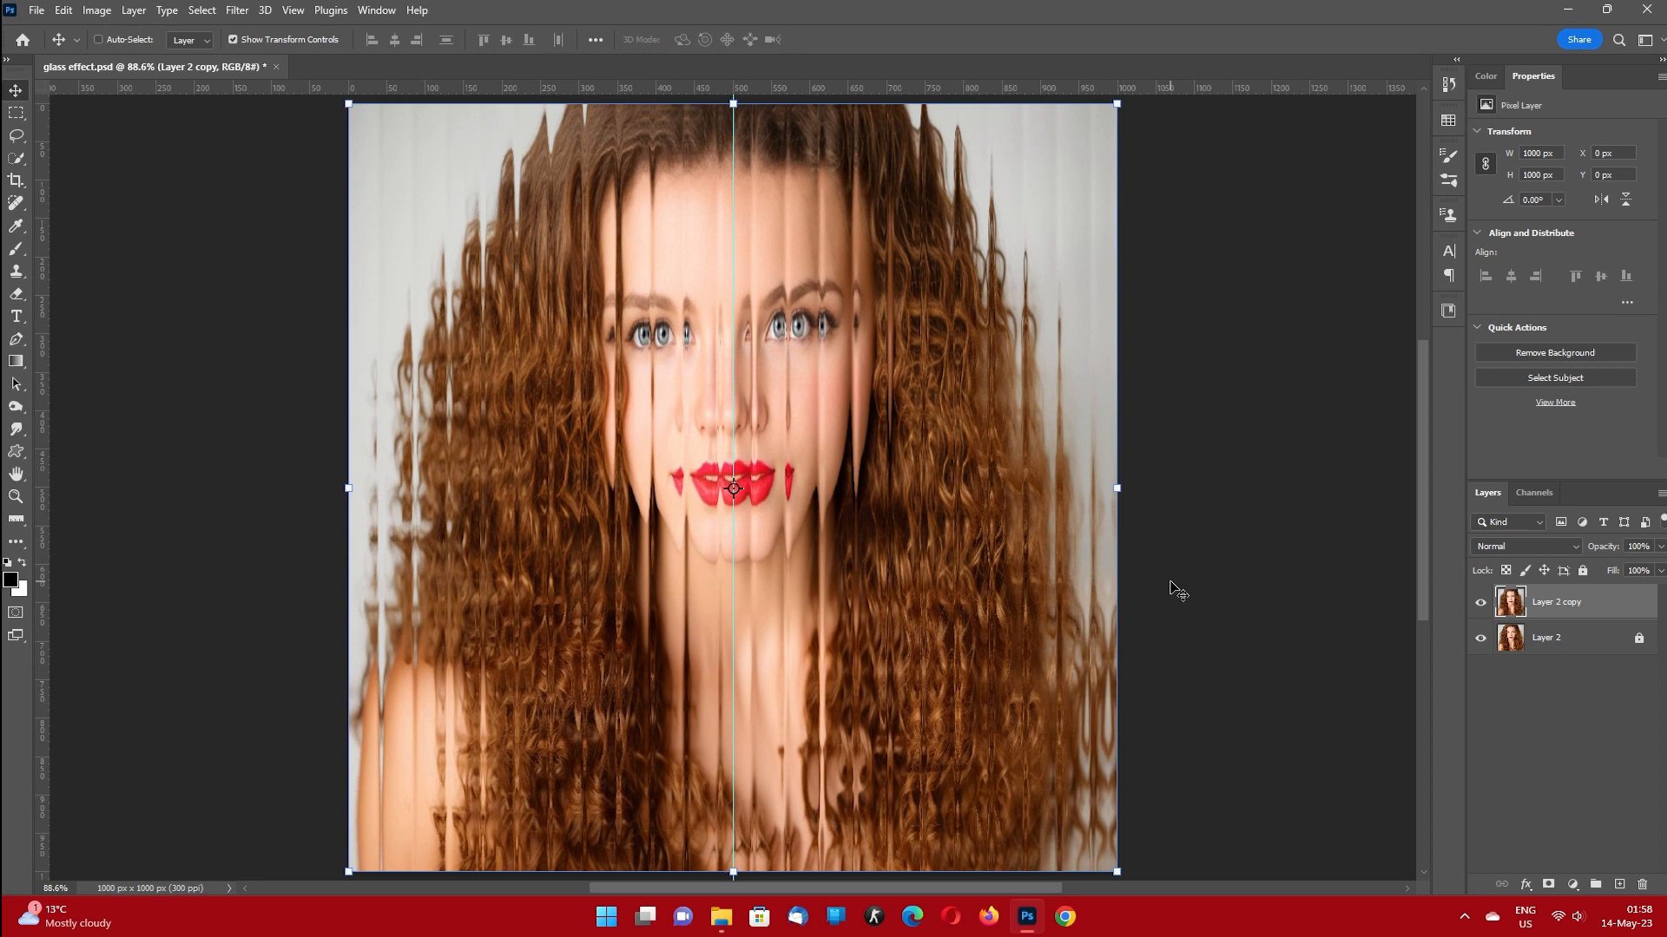
# Select the right half of the portrait up to the centre guide and mask the filtered layer to that selection.
pyautogui.click(20, 116)
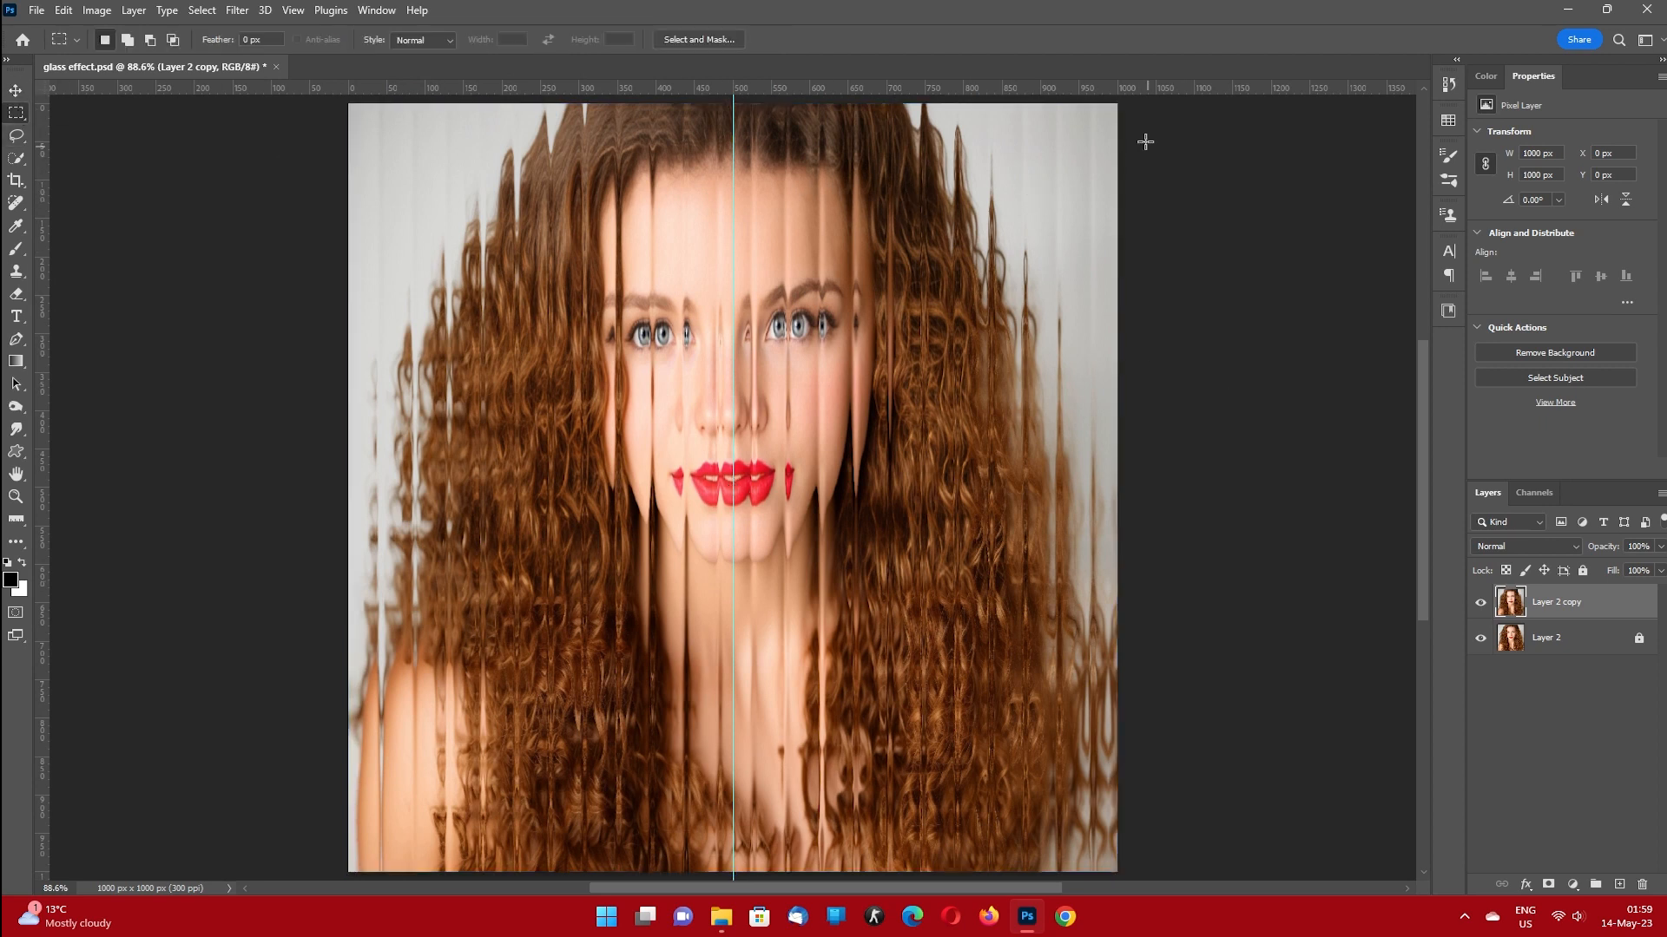
pyautogui.moveTo(1143, 100); pyautogui.dragTo(732, 873)
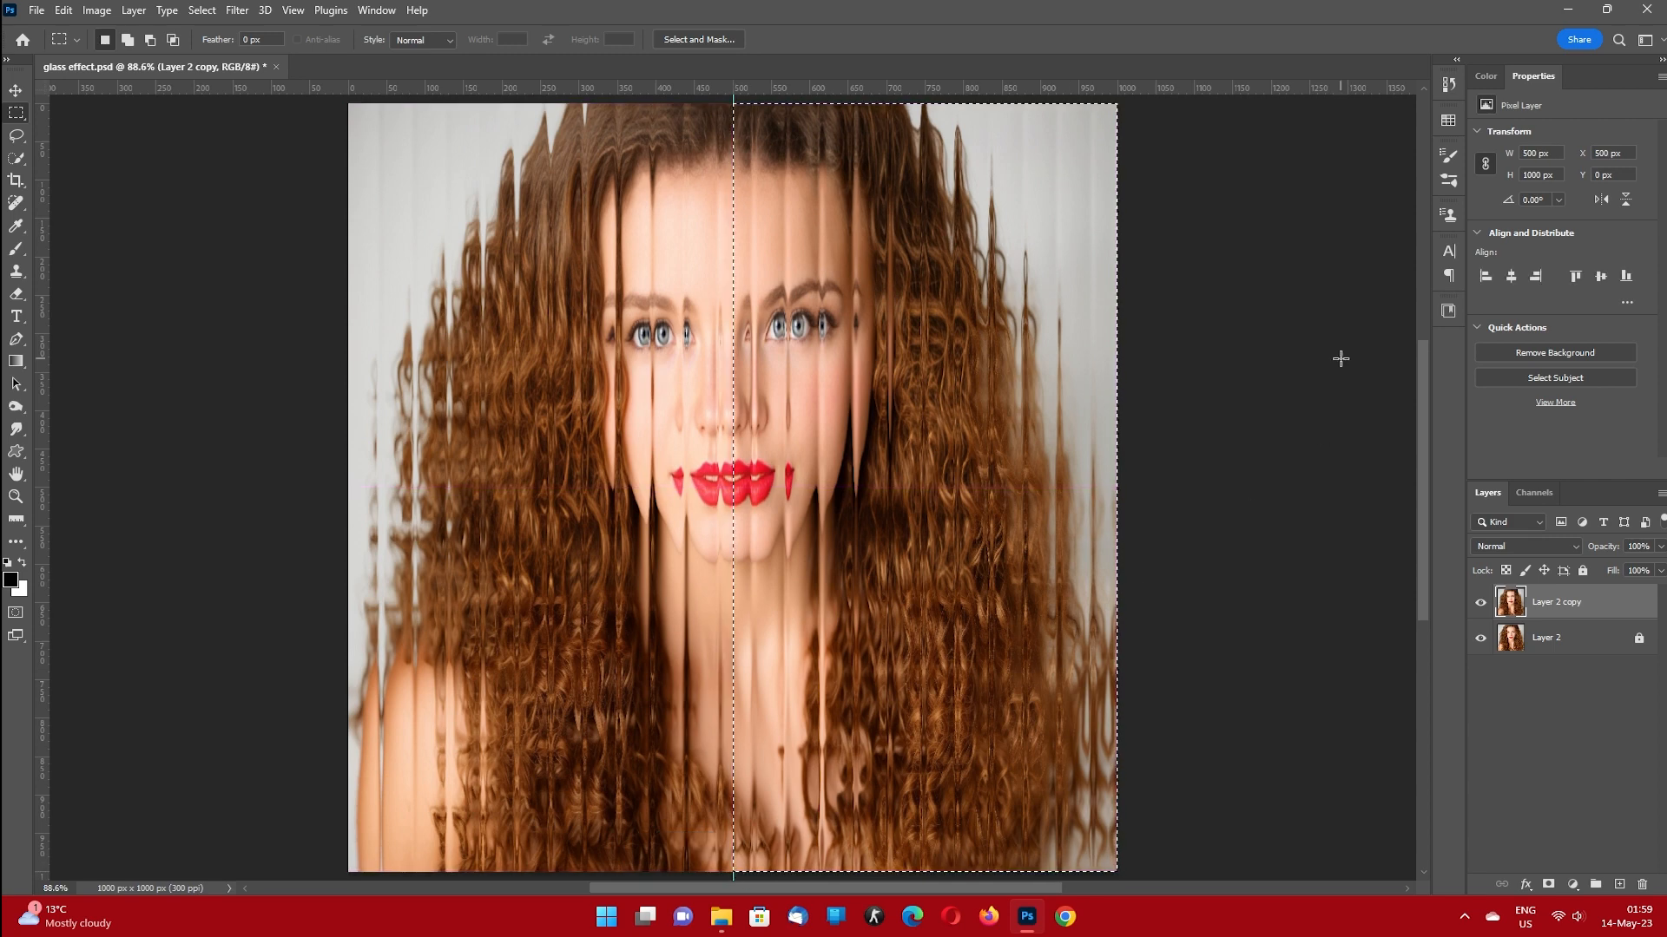
pyautogui.click(1548, 884)
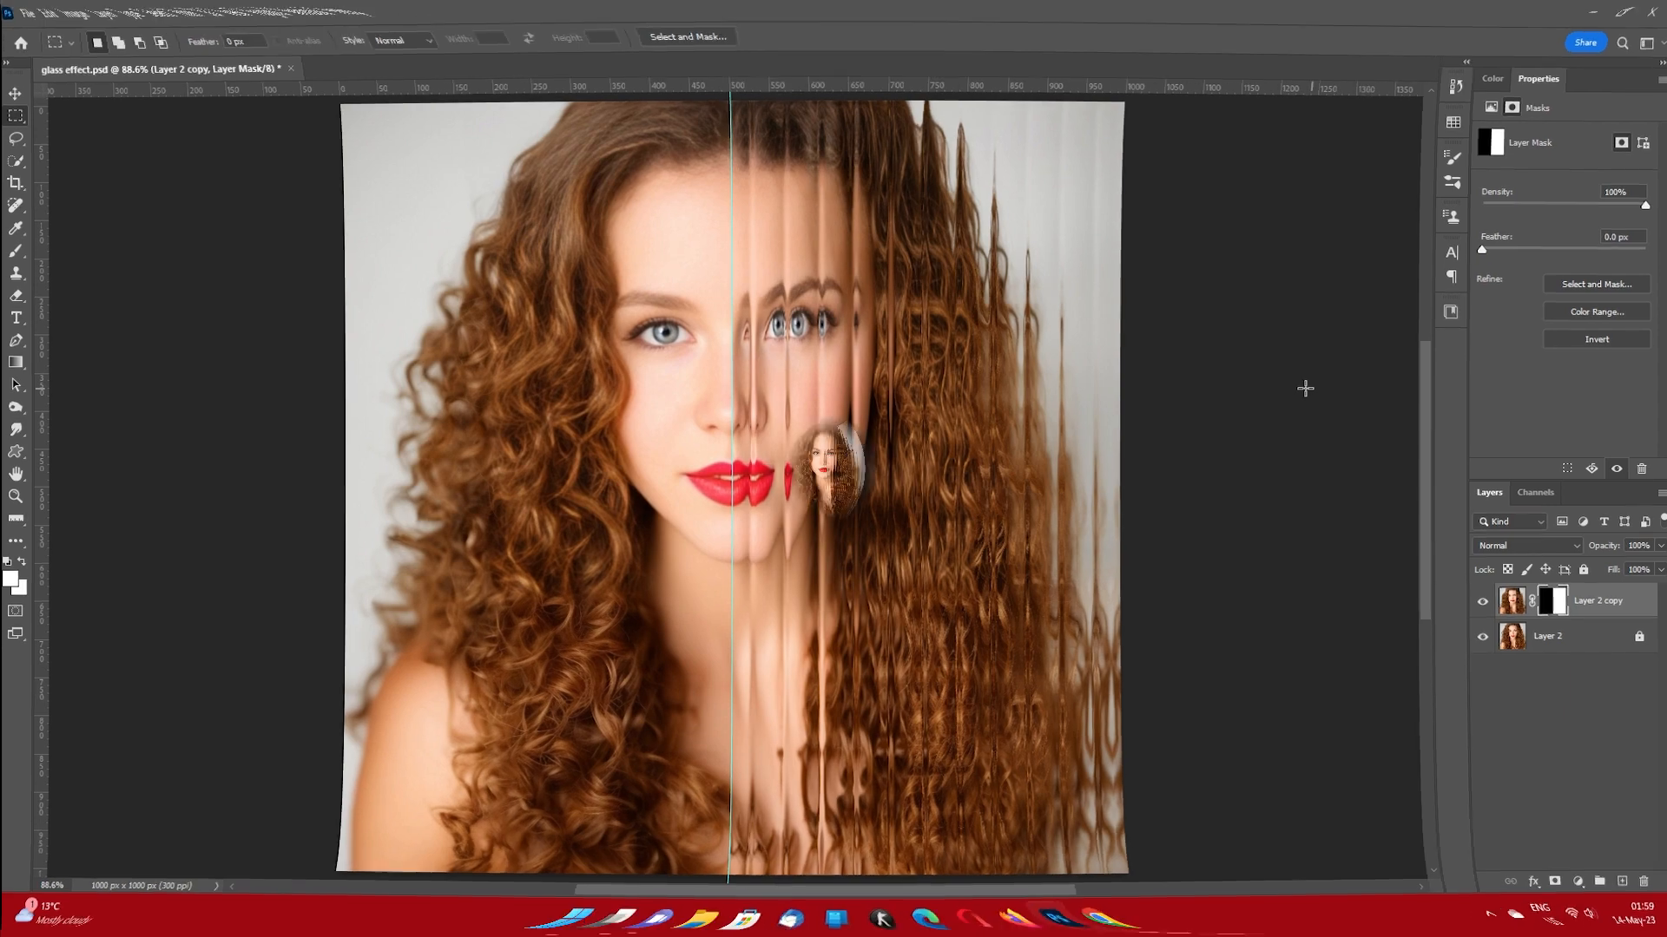